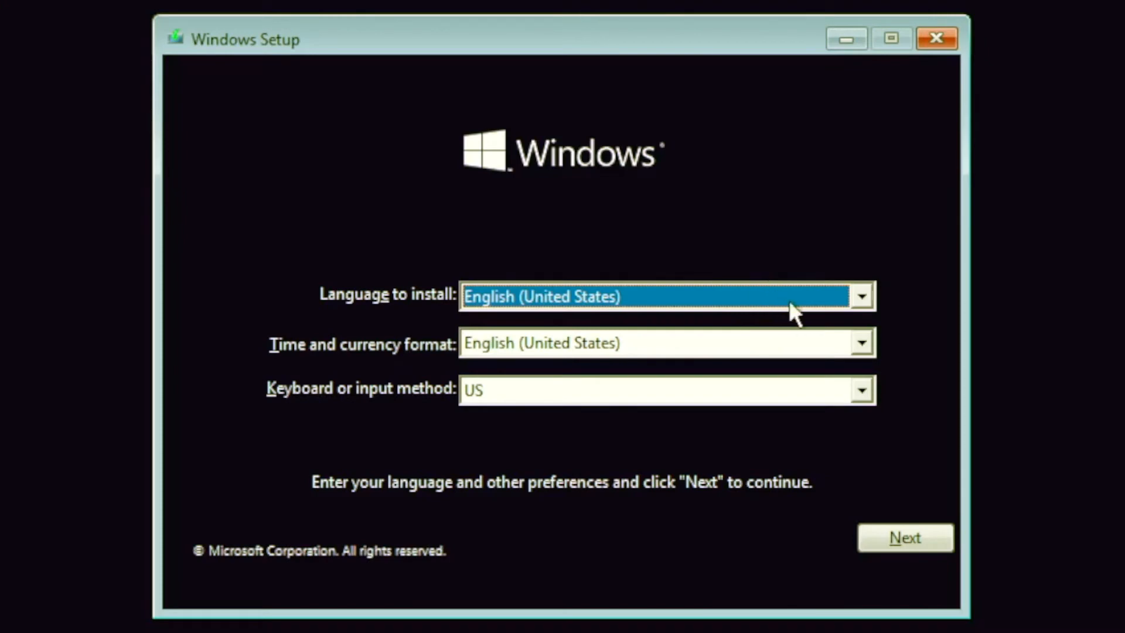
Keep English (United States) as the install language, set the time and currency format to English (Australia), and keep the US keyboard
{"action": "left_click", "coordinate": [789, 296]}
{"action": "left_click", "coordinate": [798, 257]}
{"action": "left_click", "coordinate": [761, 354]}
{"action": "left_click_drag", "start_coordinate": [858, 428], "coordinate": [856, 409]}
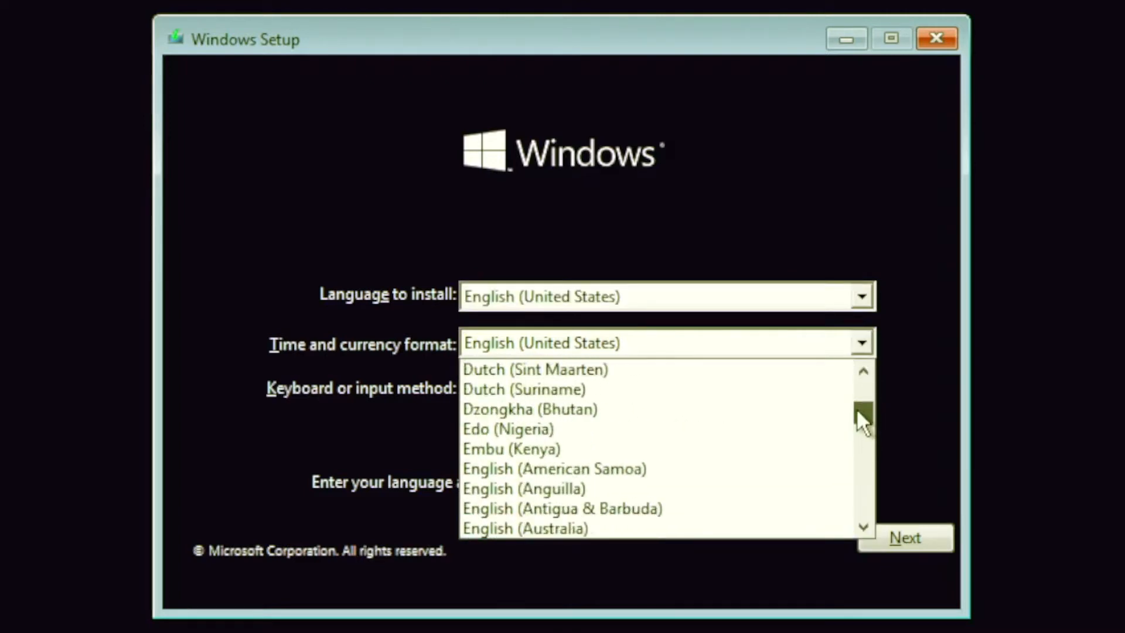
{"action": "left_click", "coordinate": [657, 522]}
{"action": "left_click", "coordinate": [701, 391]}
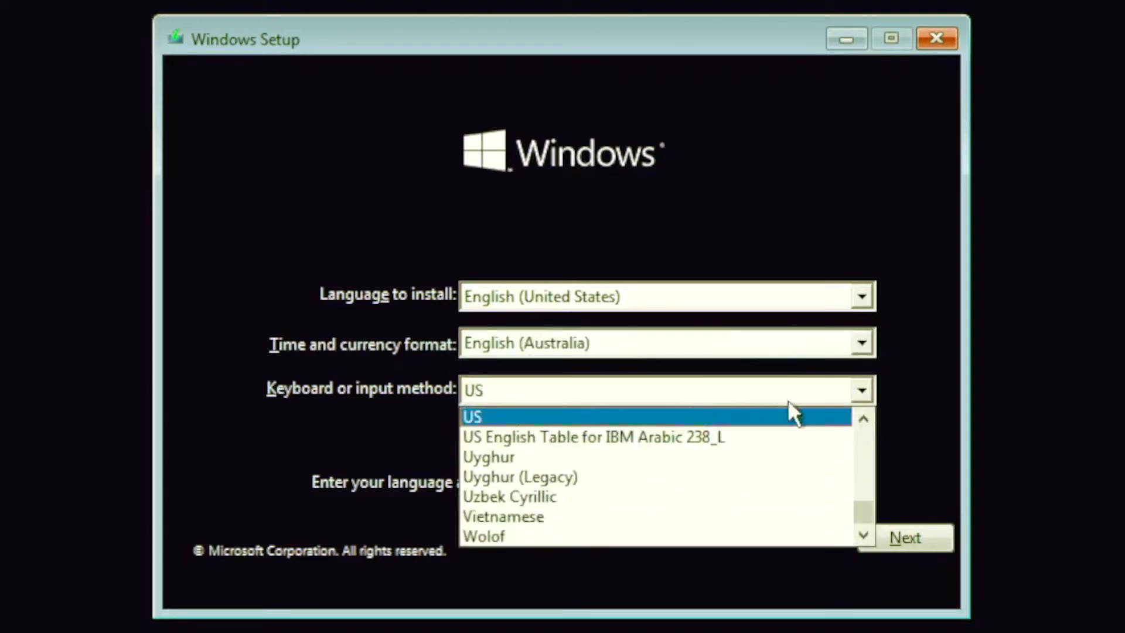
{"action": "left_click", "coordinate": [901, 371]}
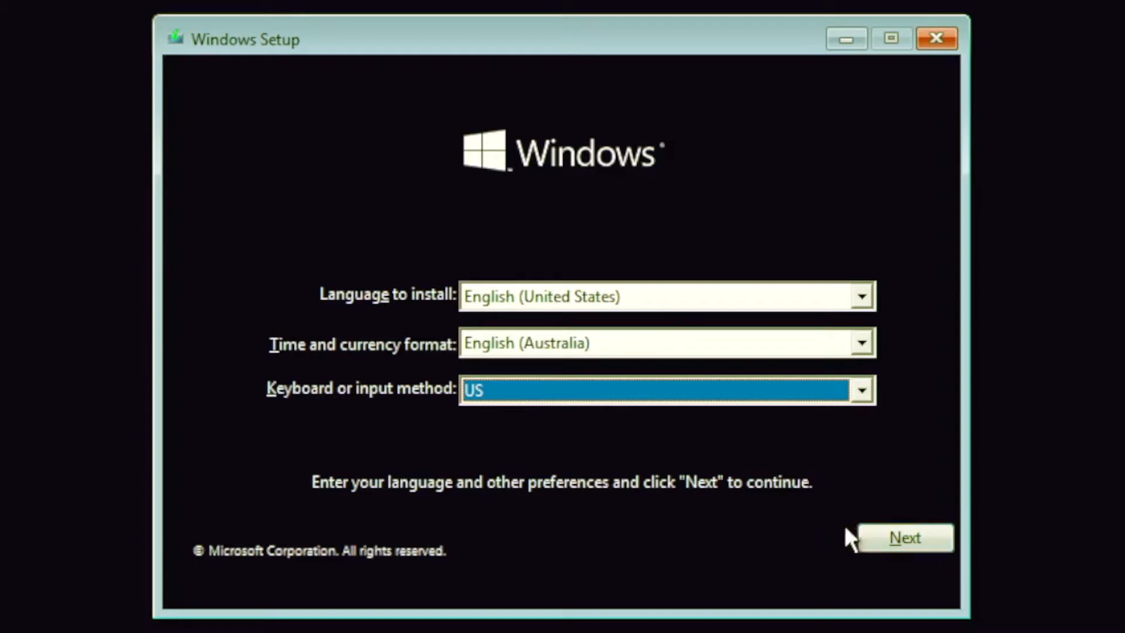
{"action": "left_click", "coordinate": [883, 542]}
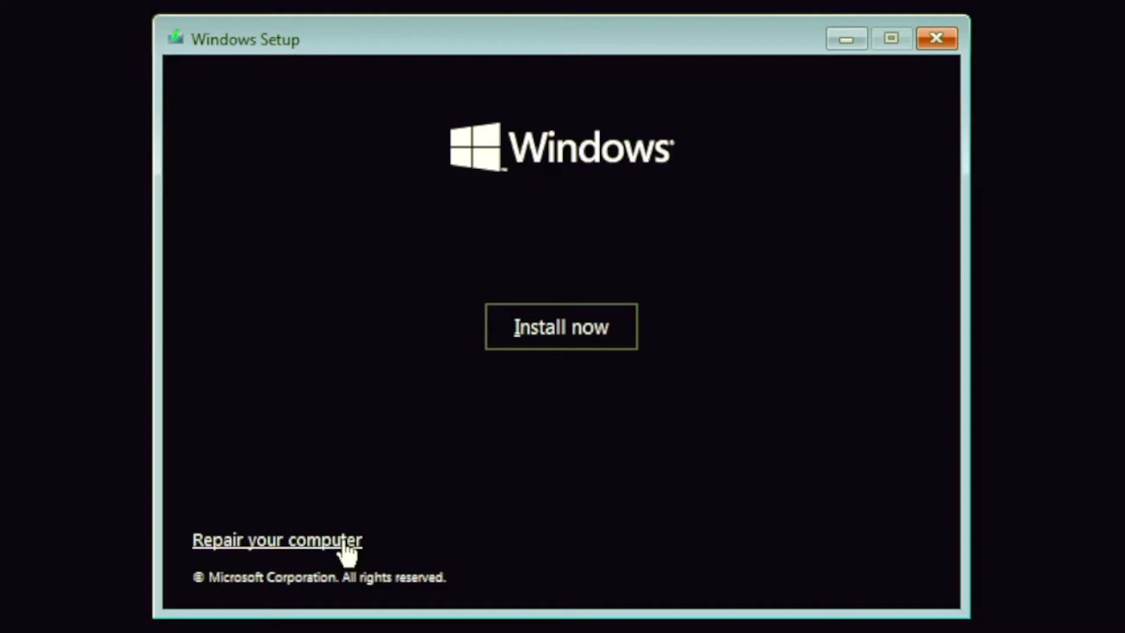
Start the installation without a product key and choose Windows 10 Pro as the operating system to install
{"action": "left_click", "coordinate": [540, 333]}
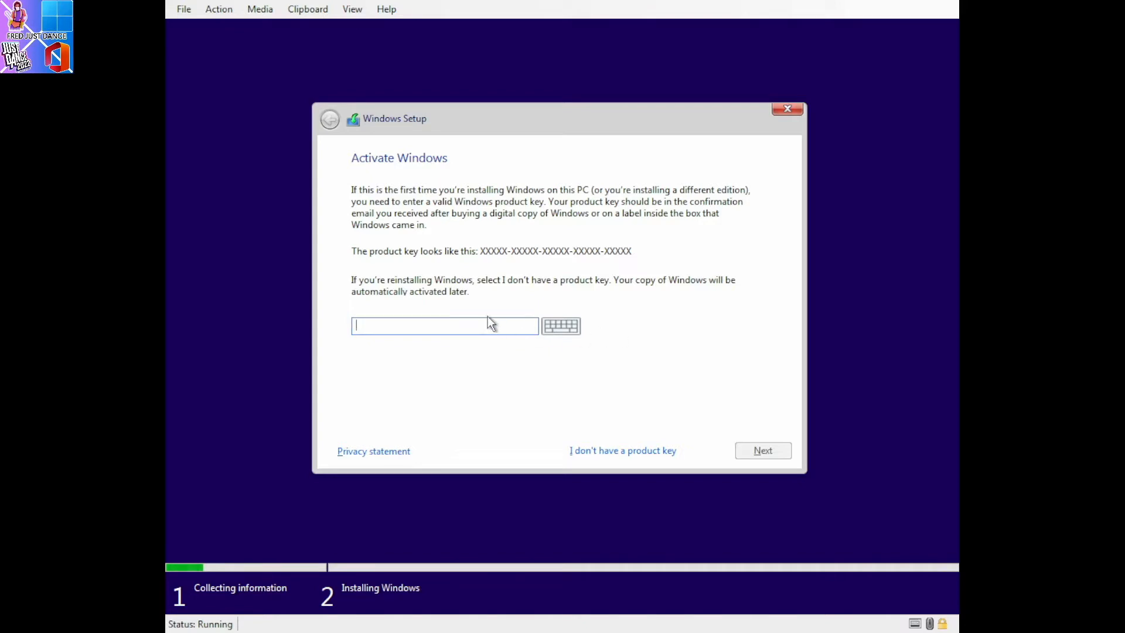
{"action": "left_click", "coordinate": [631, 450]}
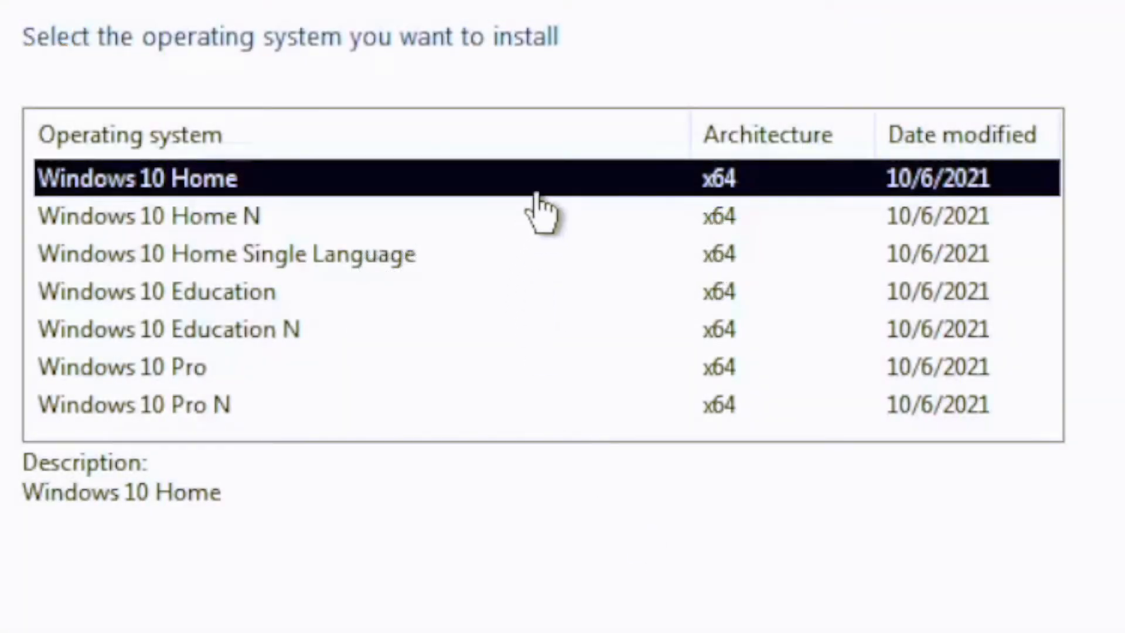
{"action": "left_click", "coordinate": [435, 374]}
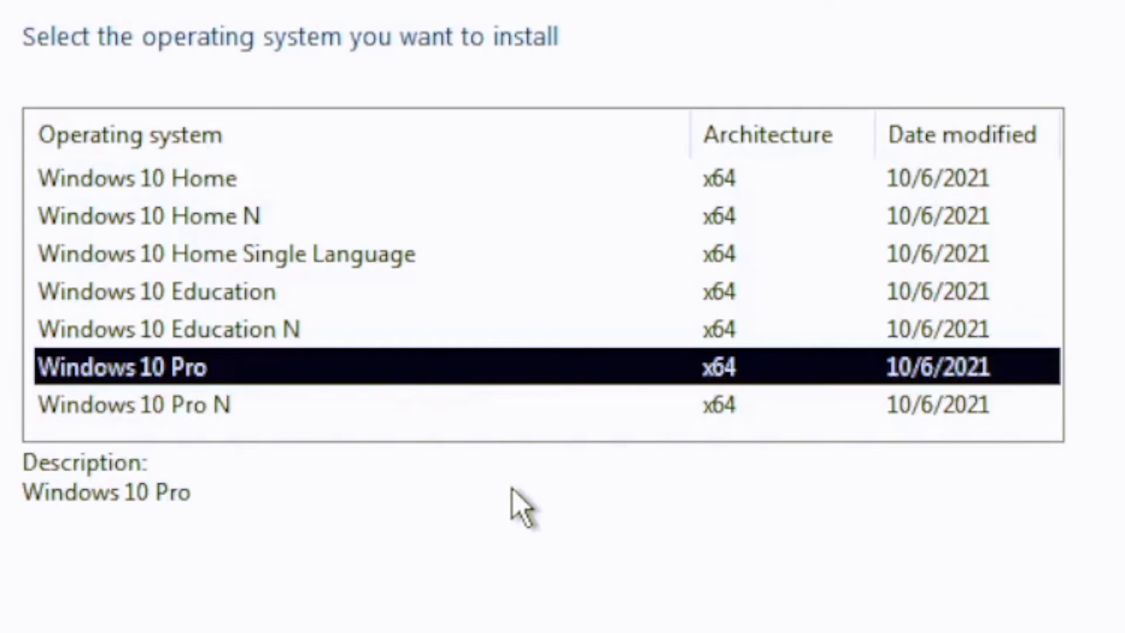
{"action": "left_click", "coordinate": [272, 179]}
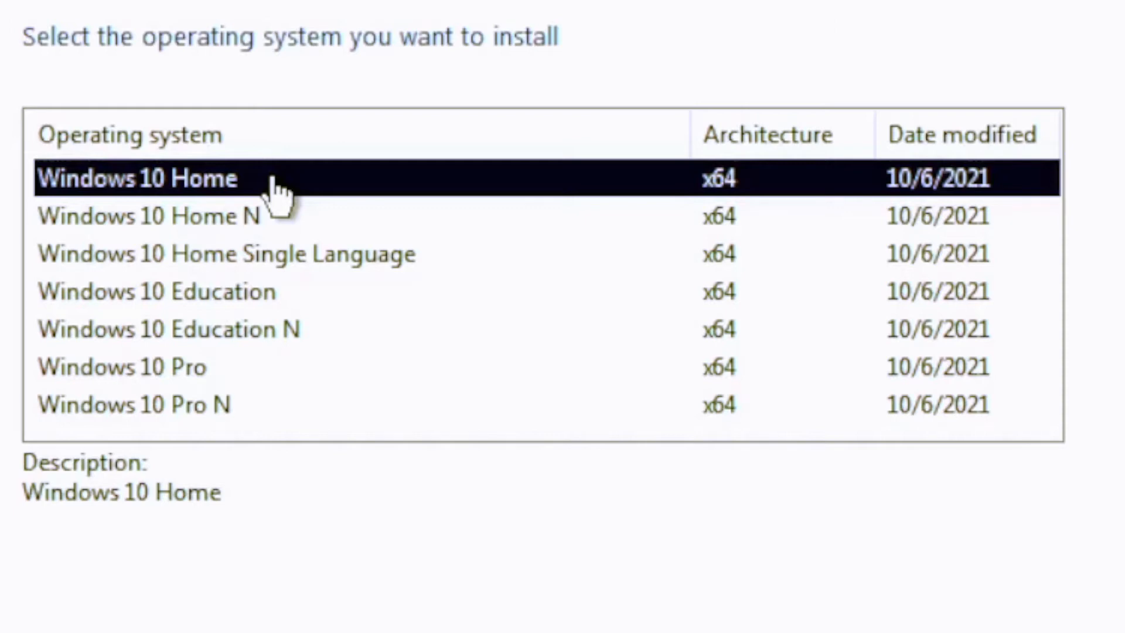
{"action": "left_click", "coordinate": [290, 301]}
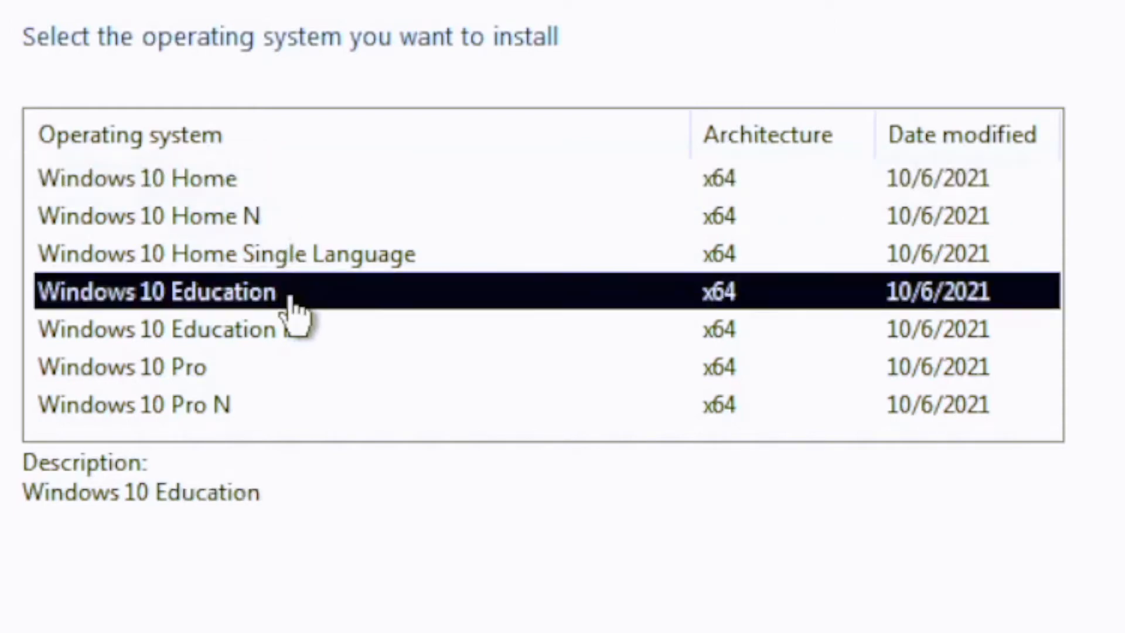
{"action": "left_click", "coordinate": [257, 217]}
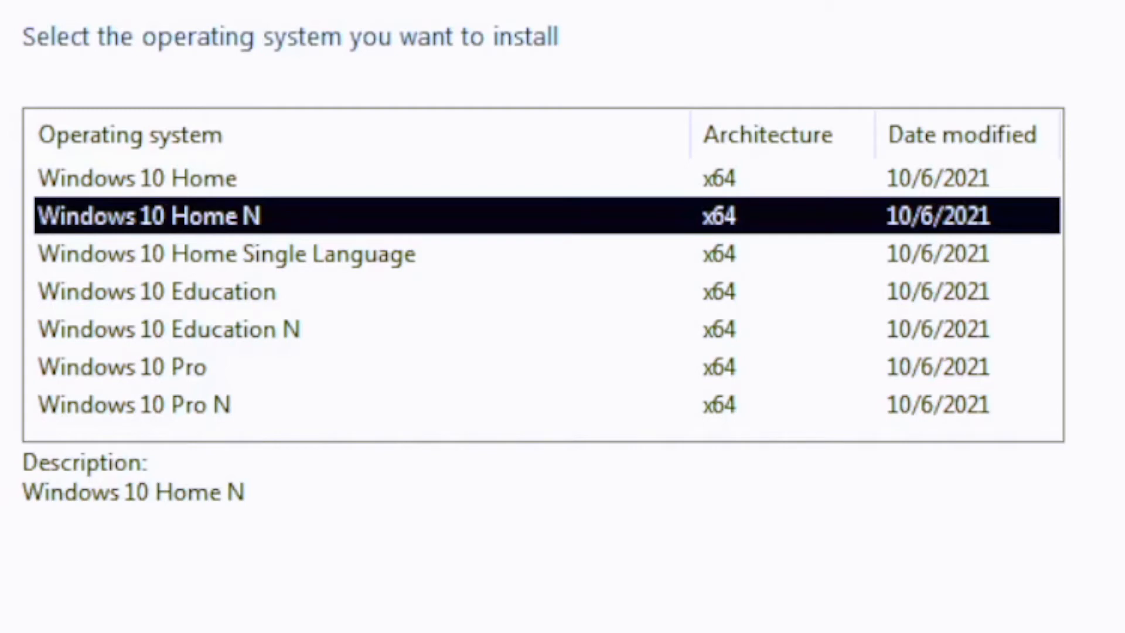
{"action": "left_click", "coordinate": [326, 378]}
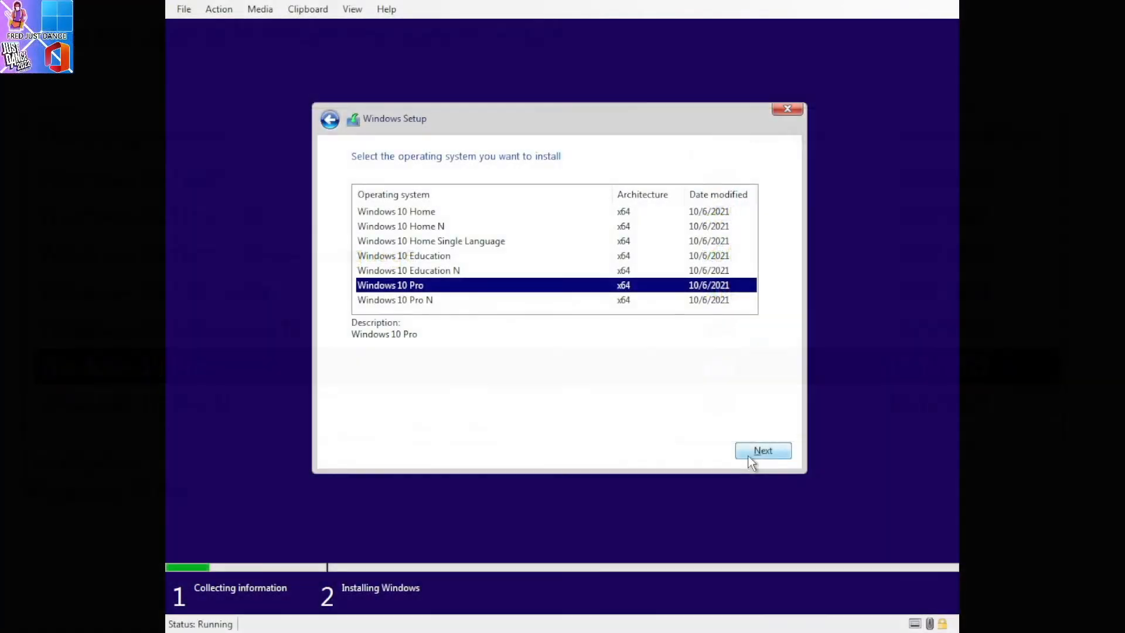
{"action": "left_click", "coordinate": [750, 457]}
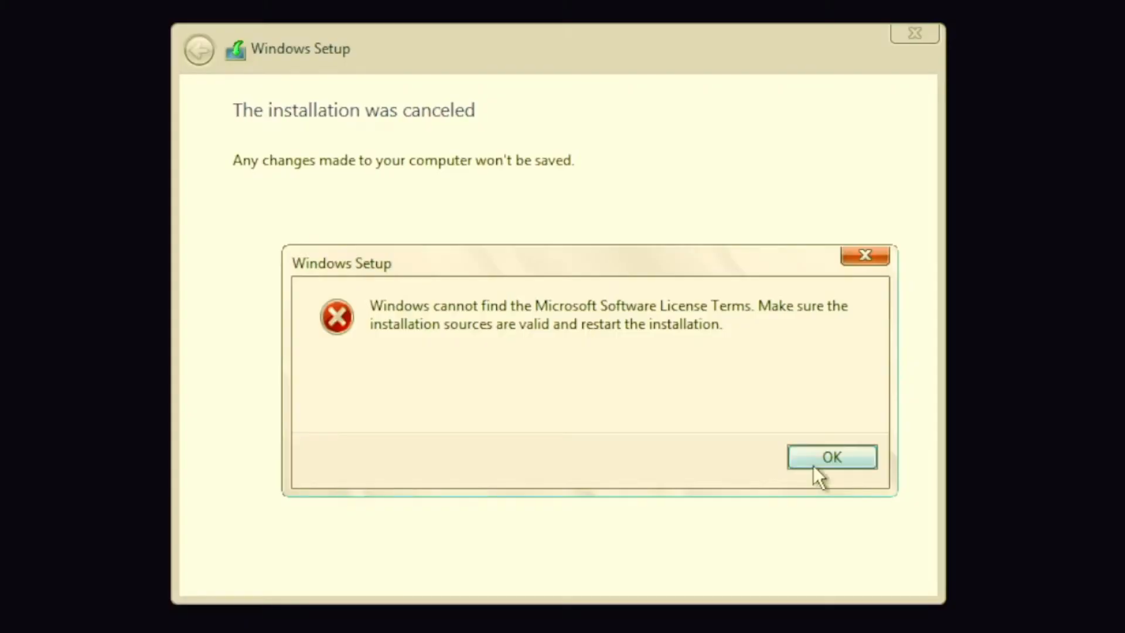
Dismiss the setup error, restart the installation and accept the license terms
{"action": "left_click", "coordinate": [813, 465]}
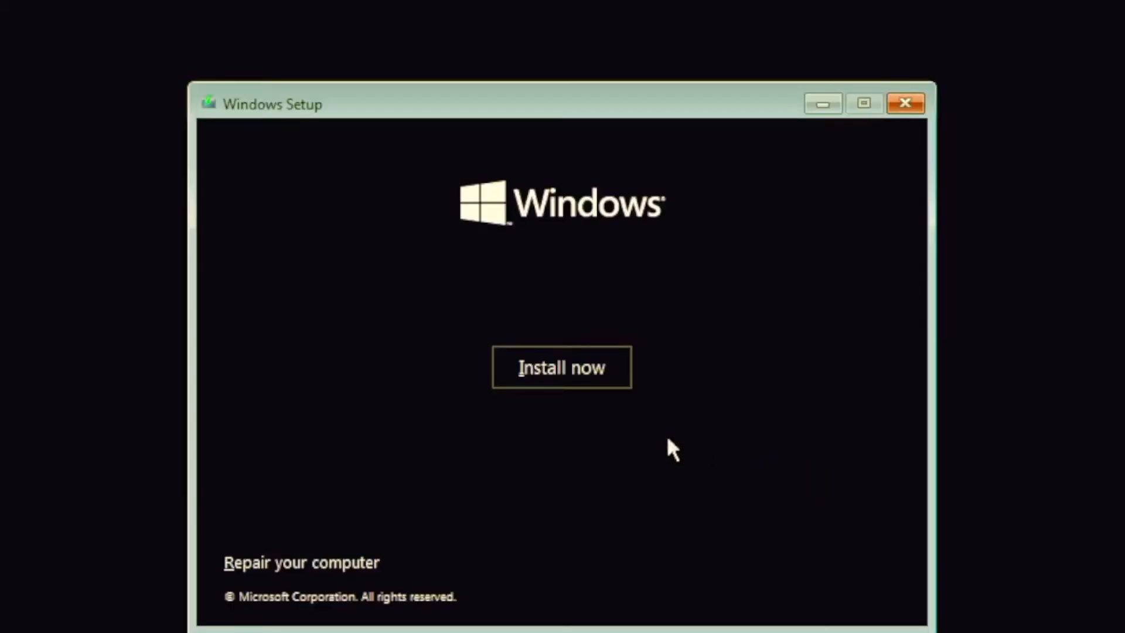
{"action": "left_click", "coordinate": [563, 367]}
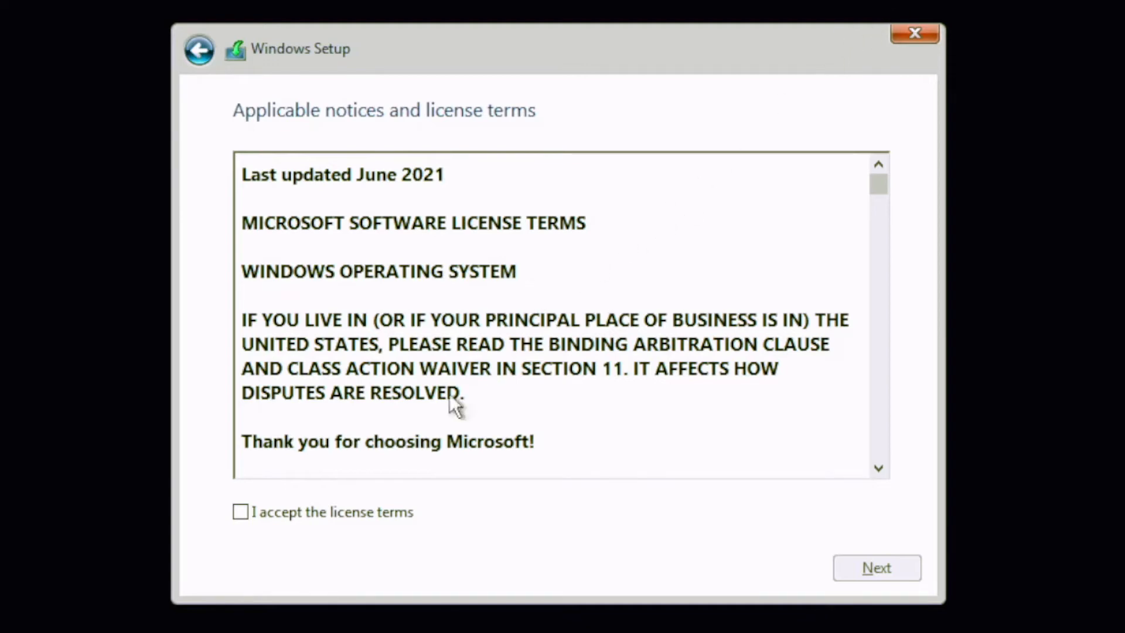
{"action": "left_click", "coordinate": [362, 514]}
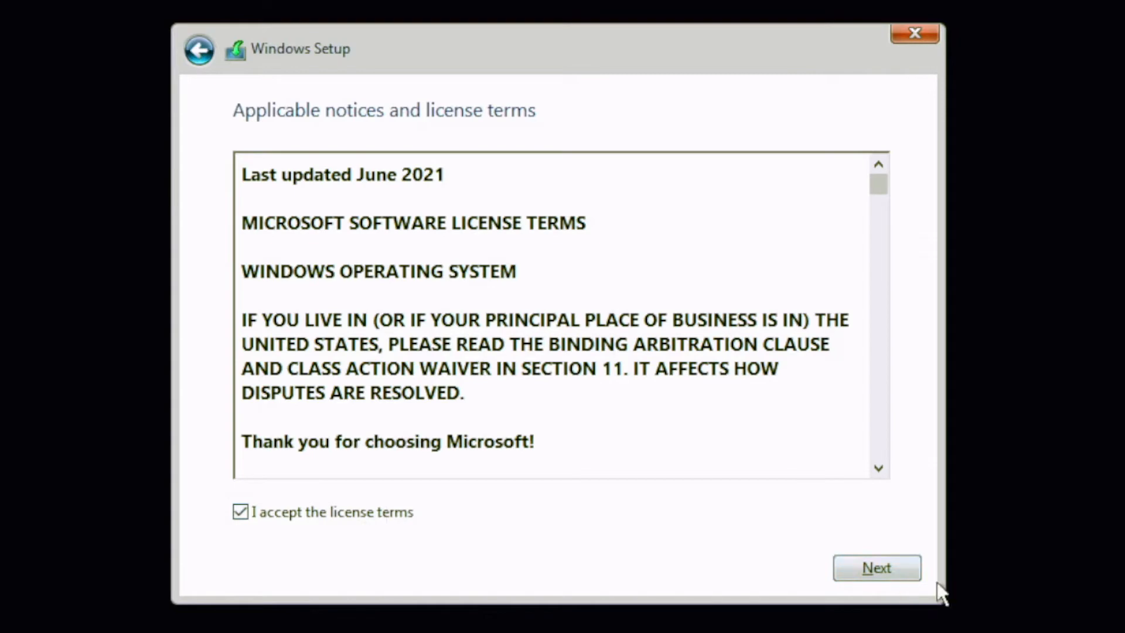
{"action": "left_click", "coordinate": [896, 573]}
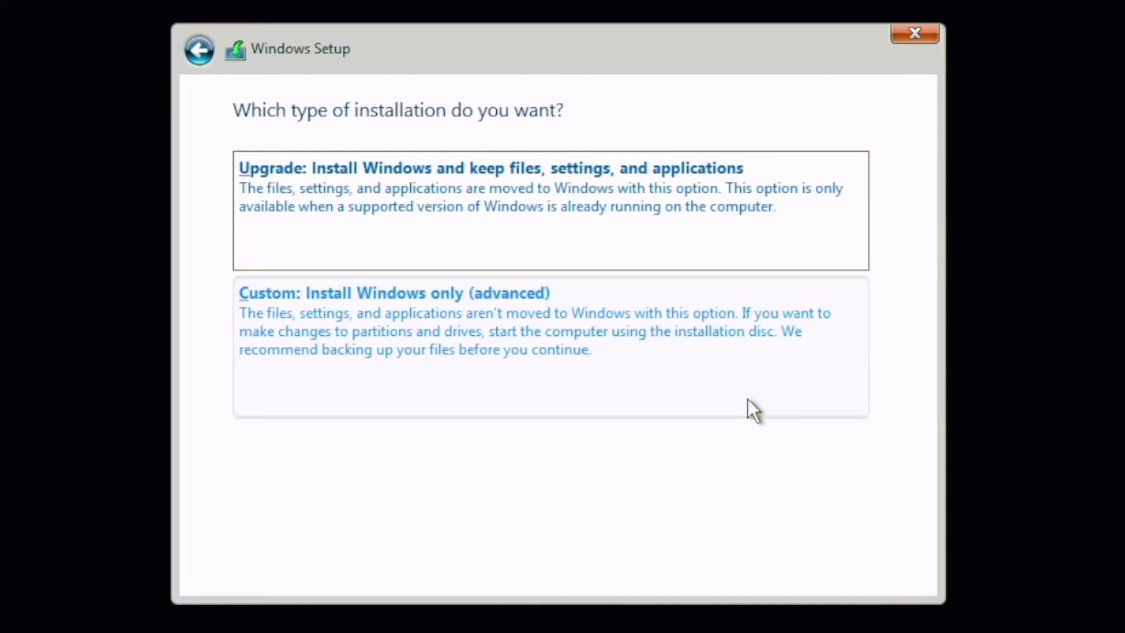
Choose the custom installation and install Windows on the unallocated space of Drive 0
{"action": "left_click", "coordinate": [586, 351]}
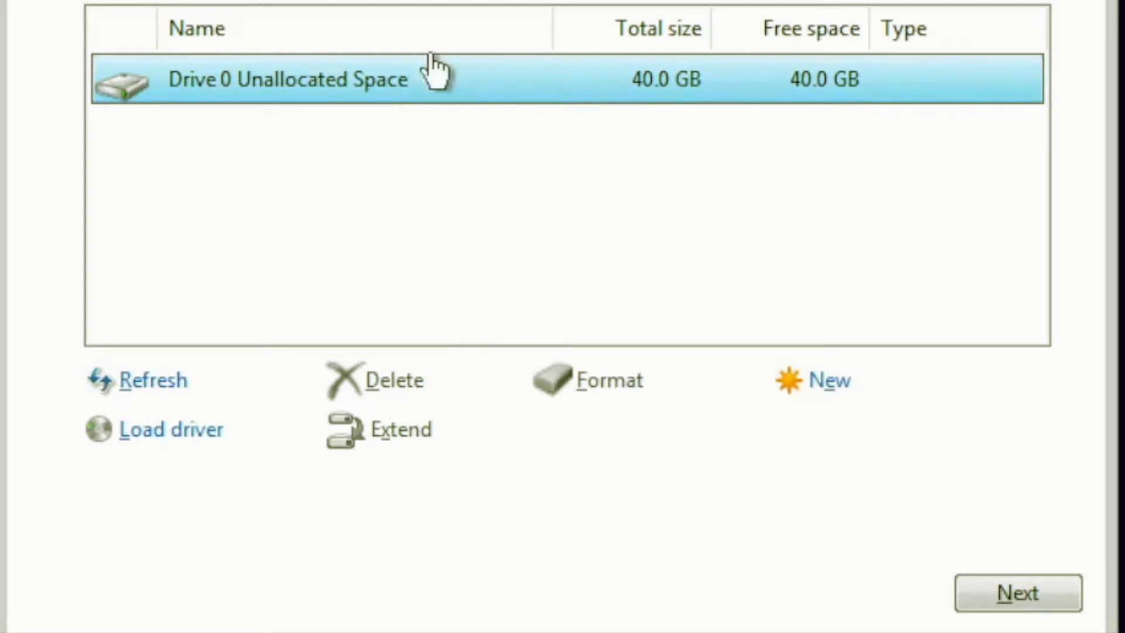
{"action": "left_click", "coordinate": [1000, 589]}
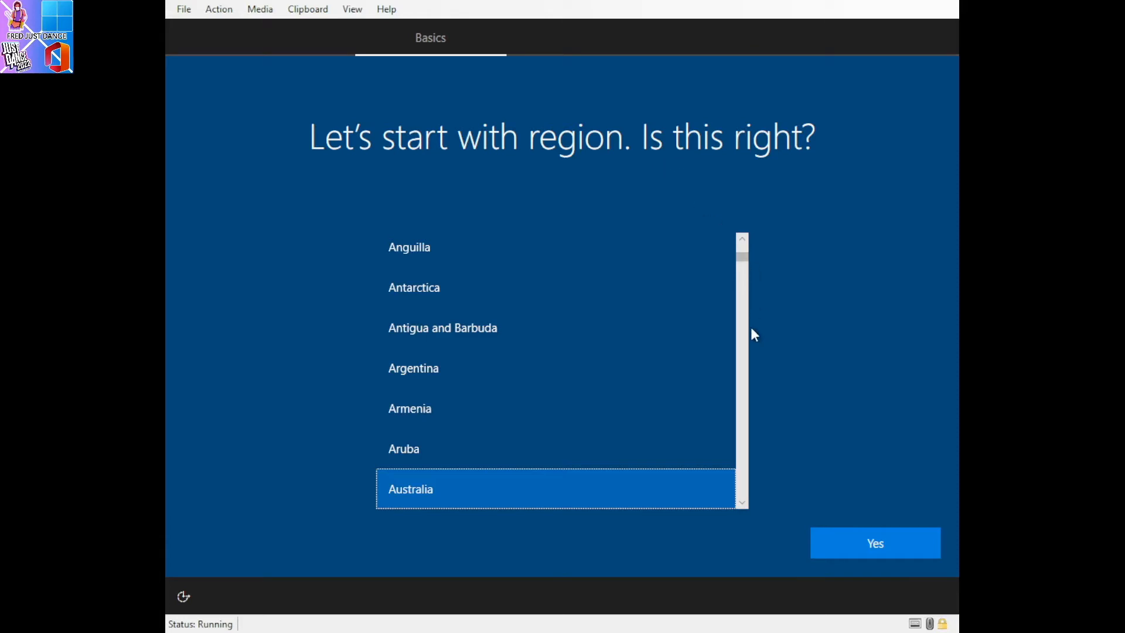
Confirm Australia as the region and US as the keyboard layout, without adding a second layout
{"action": "mouse_move", "coordinate": [742, 265]}
{"action": "left_mouse_down"}
{"action": "mouse_move", "coordinate": [743, 244]}
{"action": "mouse_move", "coordinate": [745, 267]}
{"action": "left_mouse_up"}
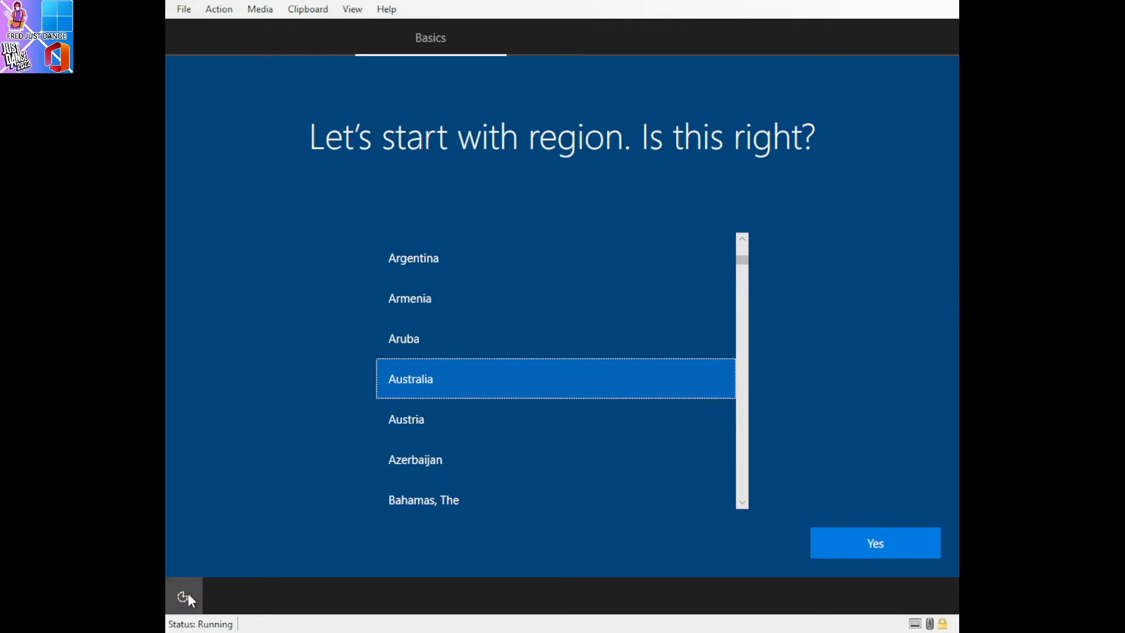
{"action": "left_click", "coordinate": [264, 587]}
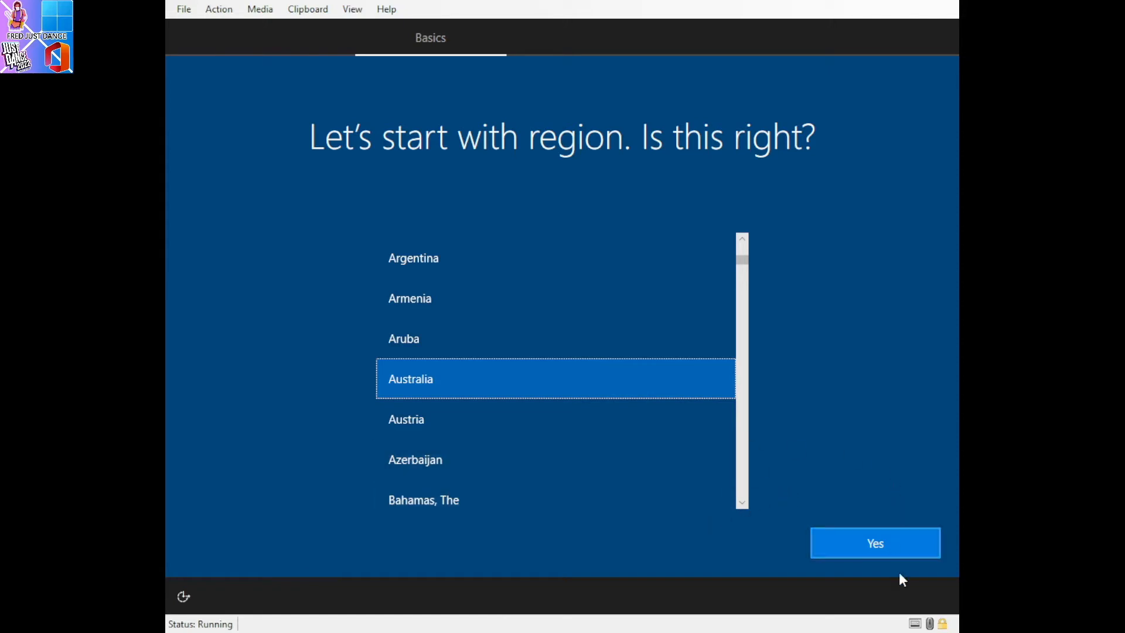
{"action": "left_click", "coordinate": [900, 553]}
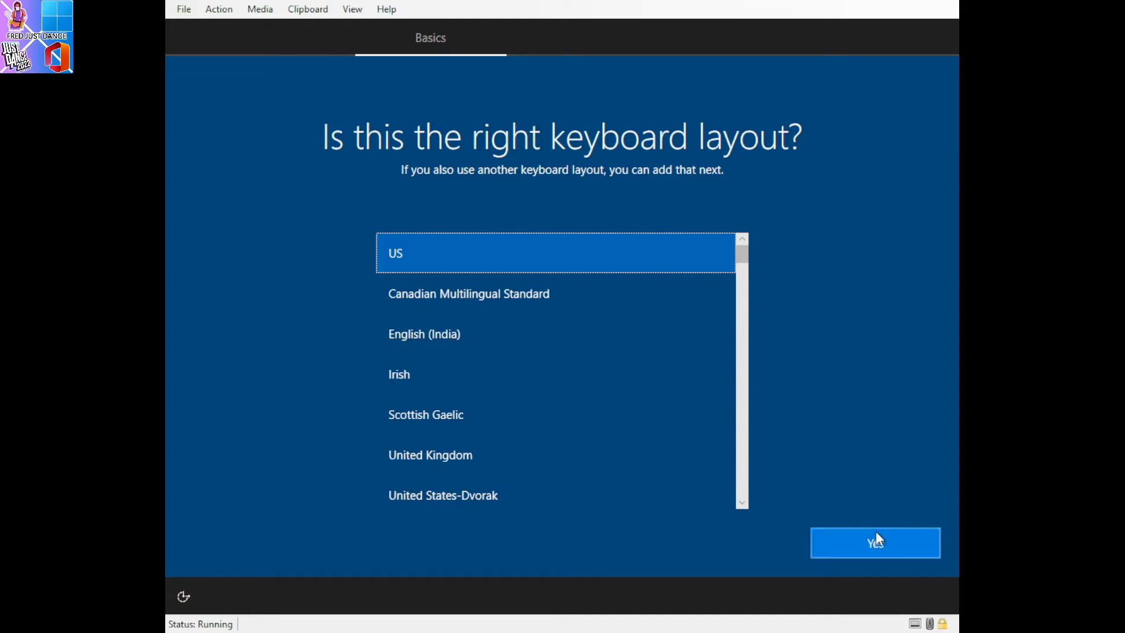
{"action": "left_click", "coordinate": [887, 544]}
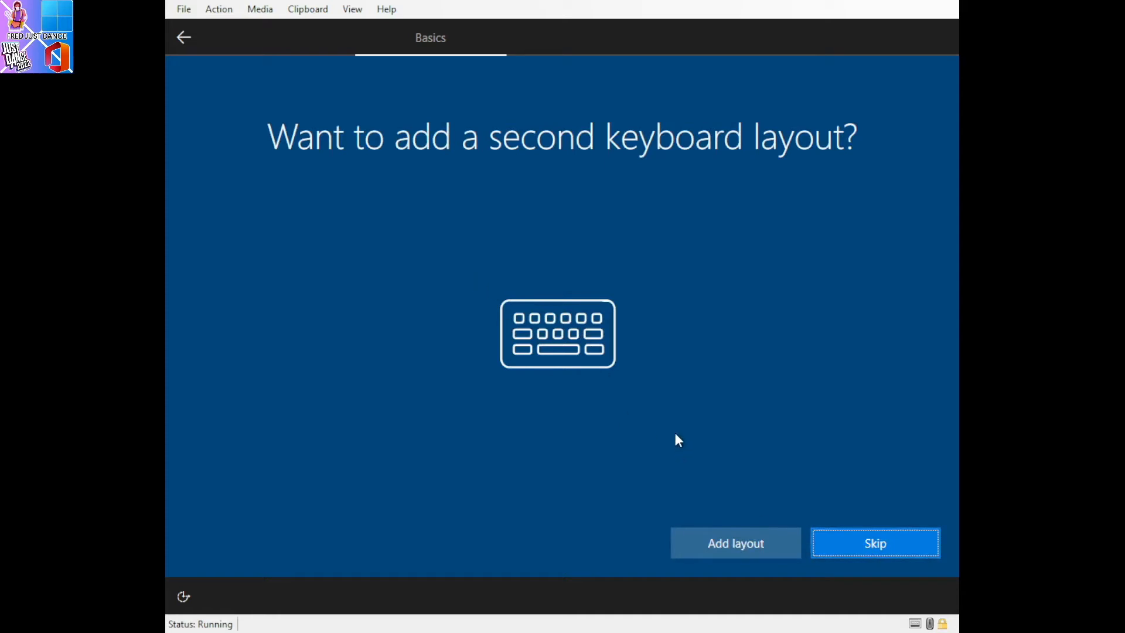
{"action": "left_click", "coordinate": [859, 547]}
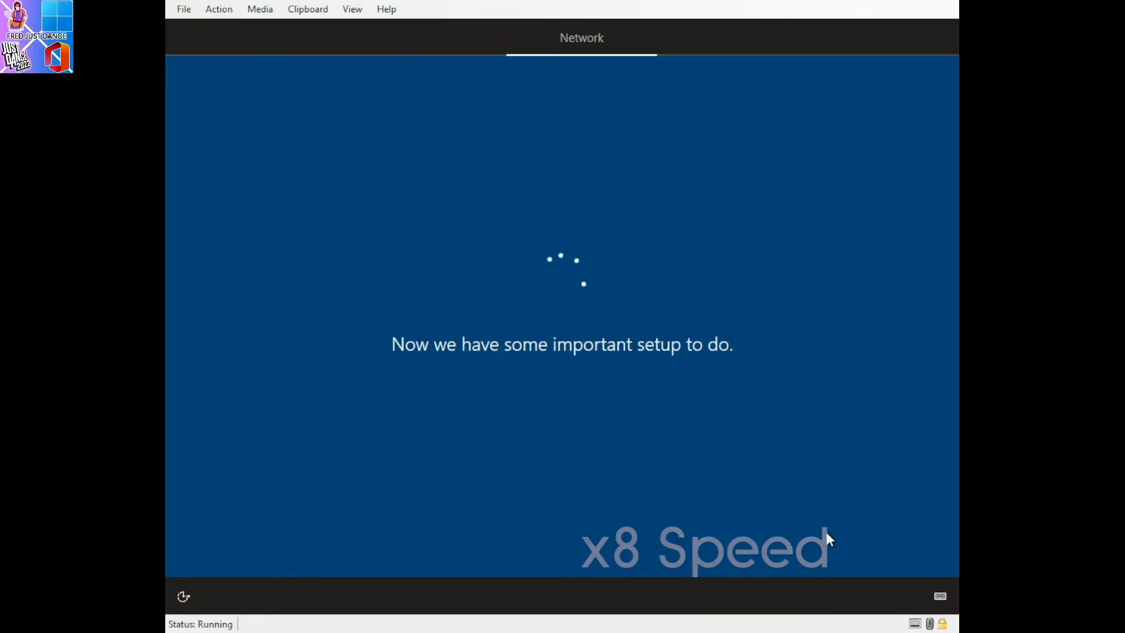
{"action": "left_click", "coordinate": [940, 596]}
{"action": "left_click", "coordinate": [874, 499]}
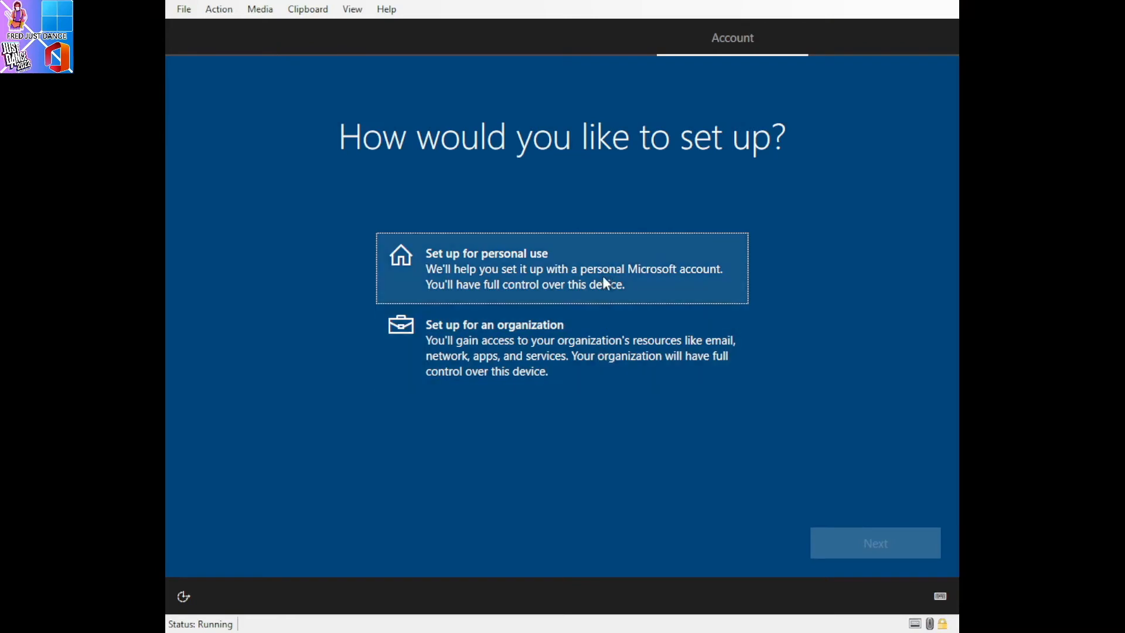
Set up the device for personal use with an offline account and the limited experience
{"action": "left_click", "coordinate": [606, 283]}
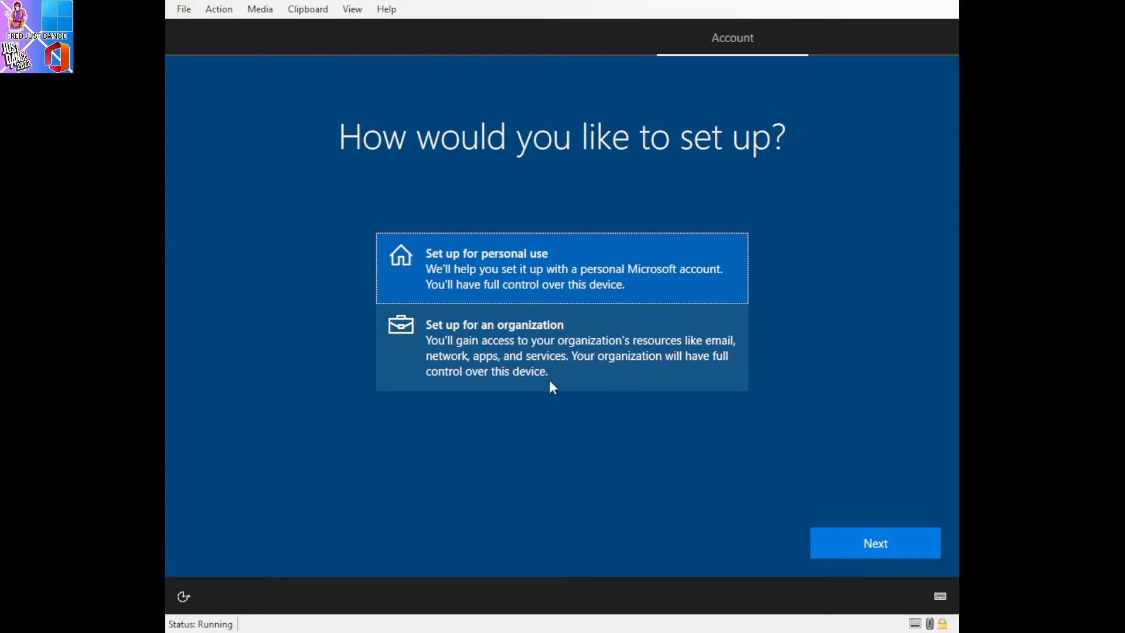
{"action": "left_click", "coordinate": [836, 534]}
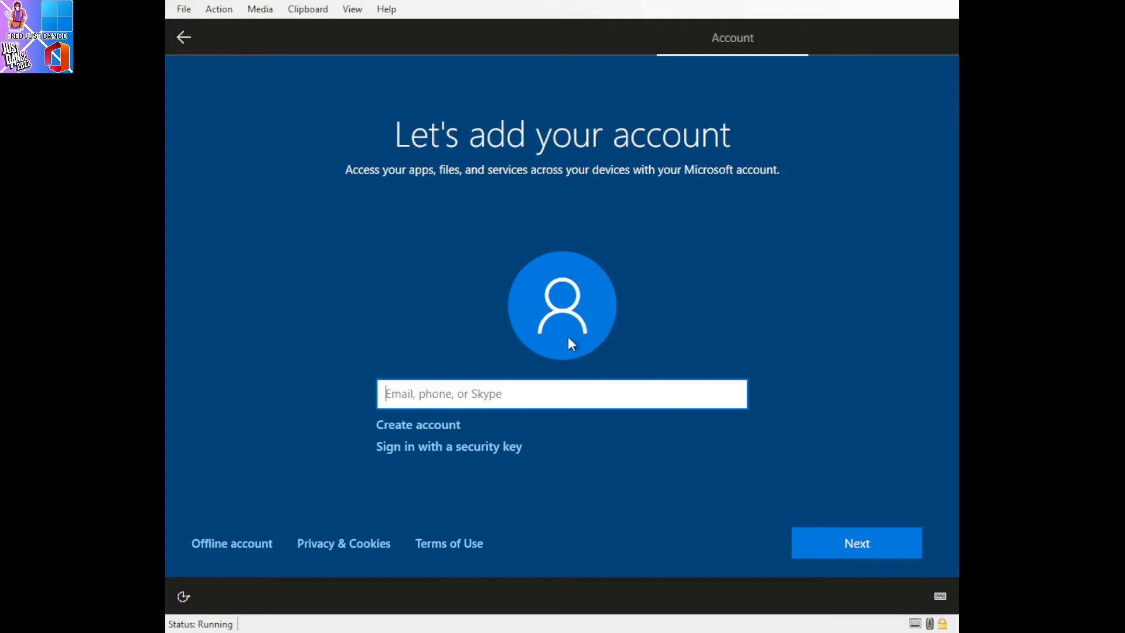
{"action": "left_click", "coordinate": [254, 546]}
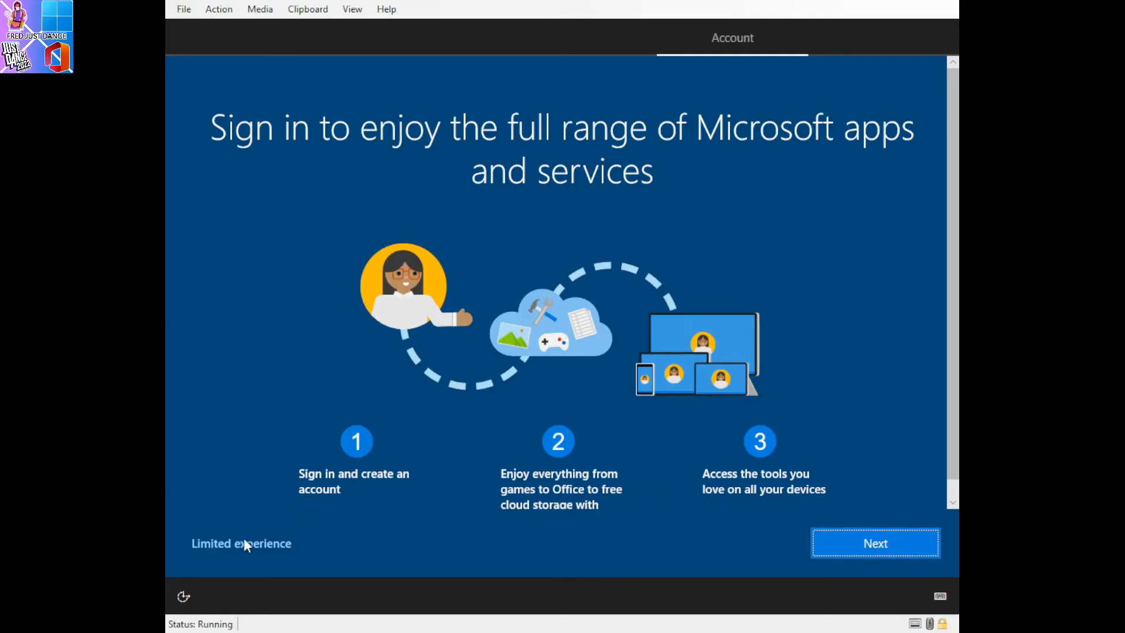
{"action": "left_click", "coordinate": [210, 545]}
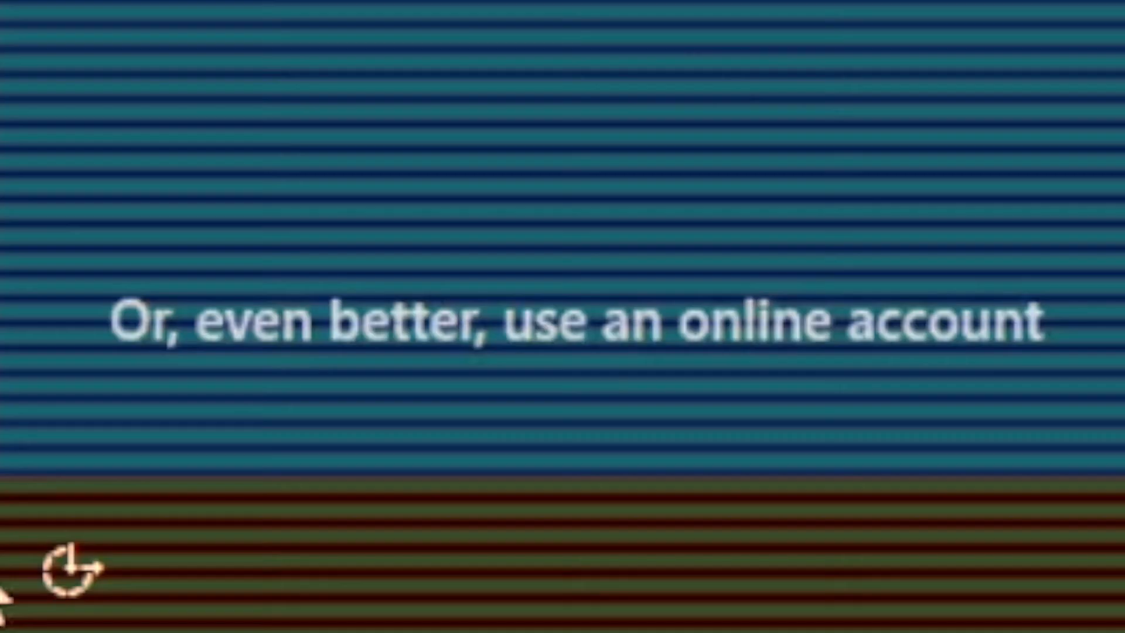
{"action": "left_click", "coordinate": [204, 541]}
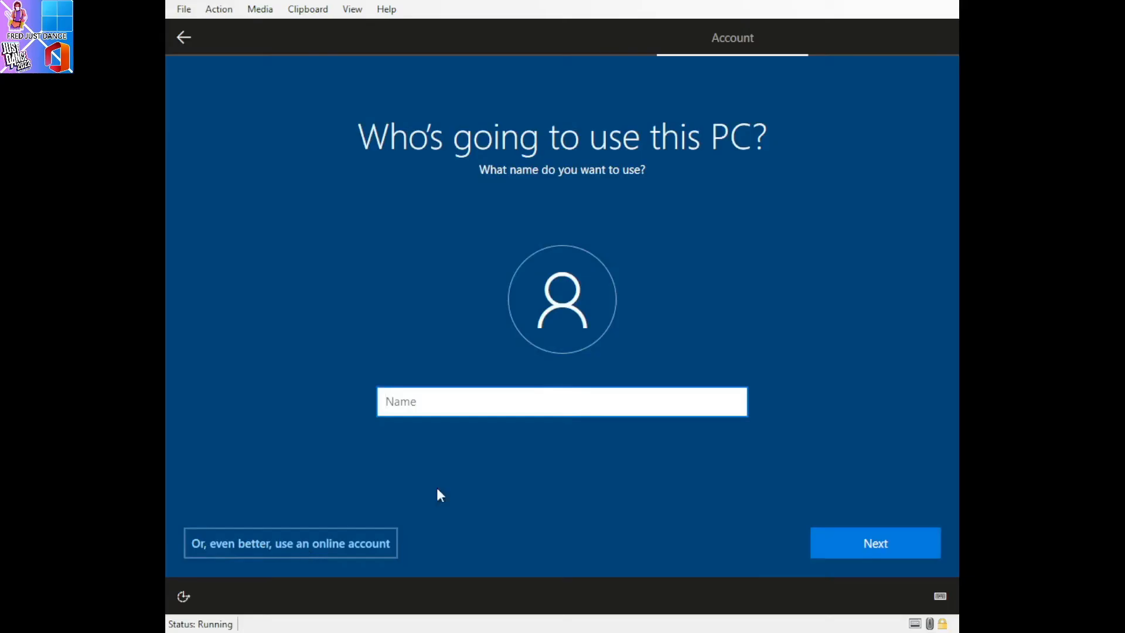
Enter the user's first name for the local account and continue with the password left blank
{"action": "left_click", "coordinate": [605, 399]}
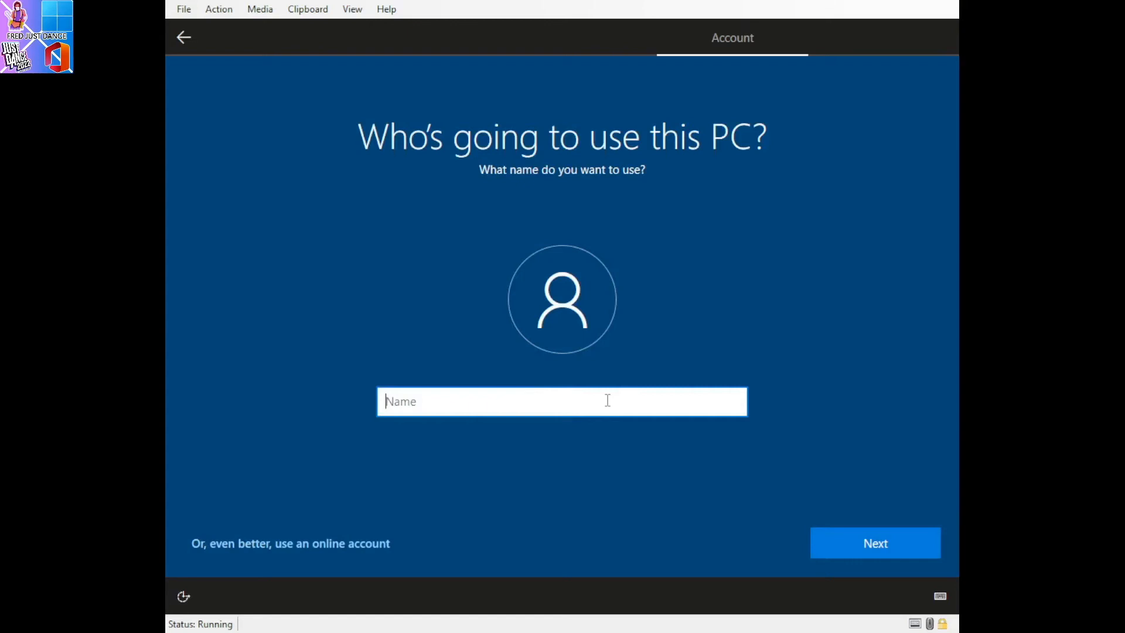
{"action": "type", "text": "FR\\"}
{"action": "key", "text": "BackSpace"}
{"action": "key", "text": "BackSpace"}
{"action": "type", "text": "red"}
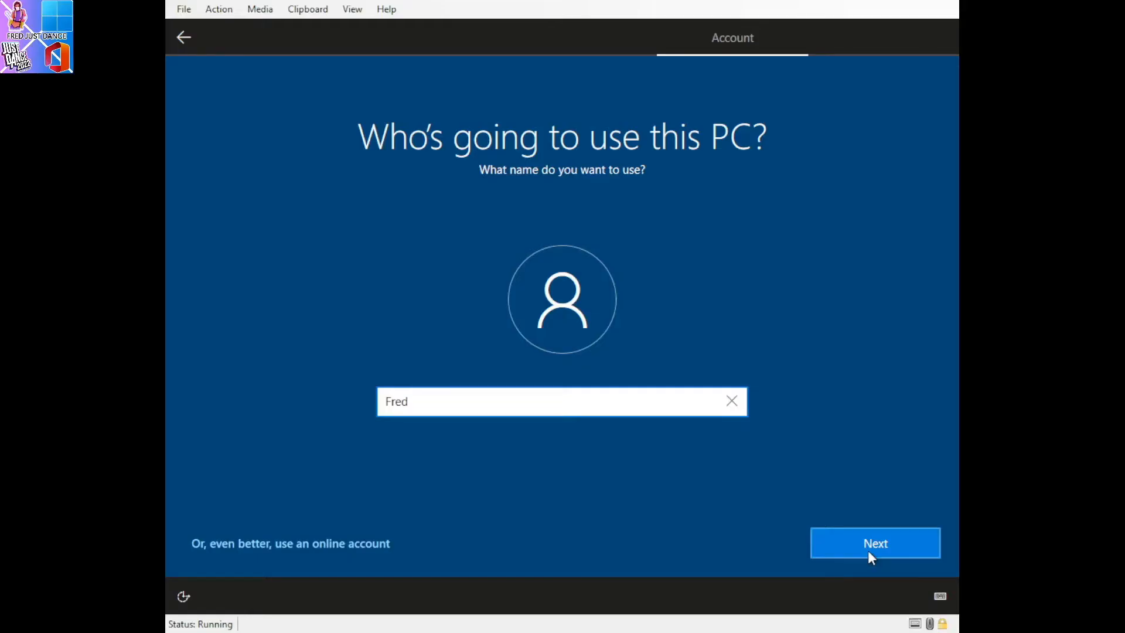
{"action": "left_click", "coordinate": [867, 550]}
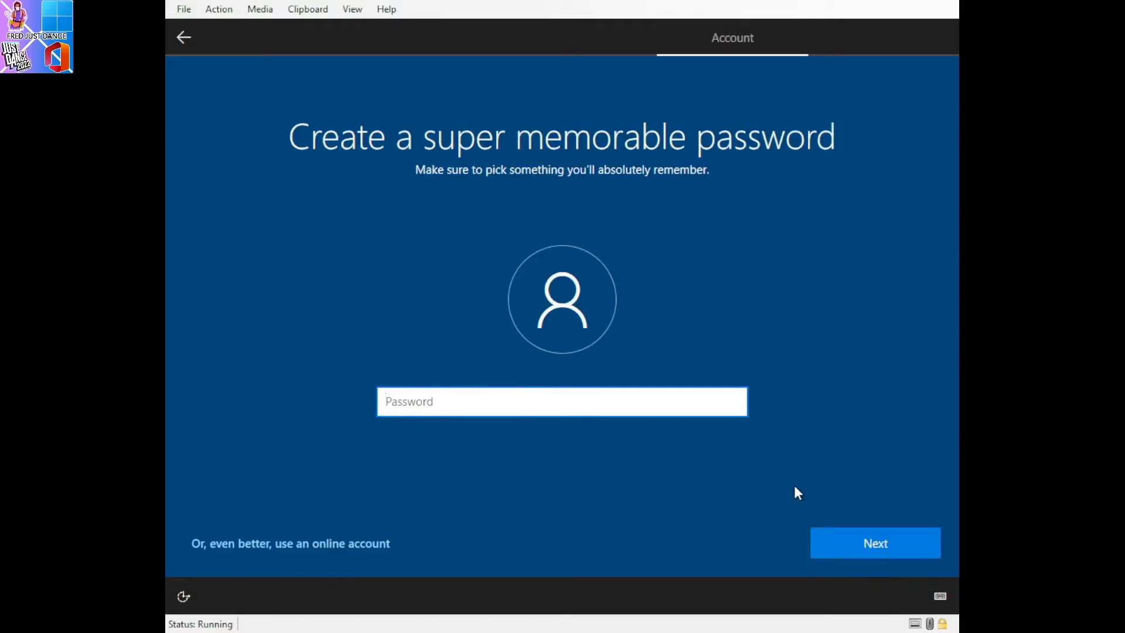
{"action": "left_click", "coordinate": [794, 487]}
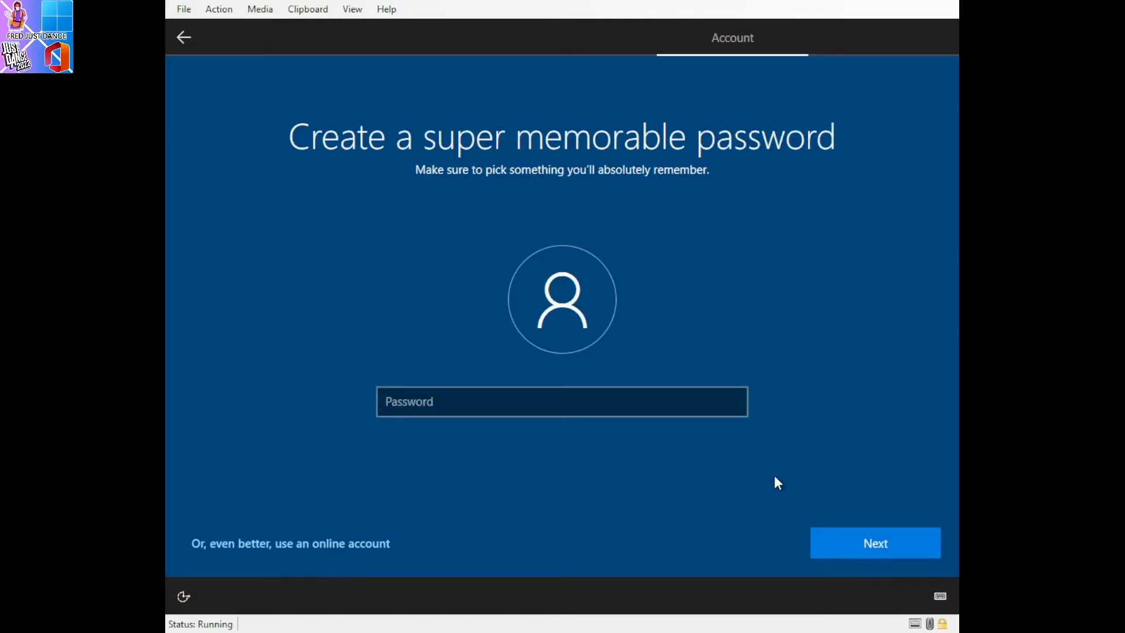
{"action": "left_click", "coordinate": [914, 557]}
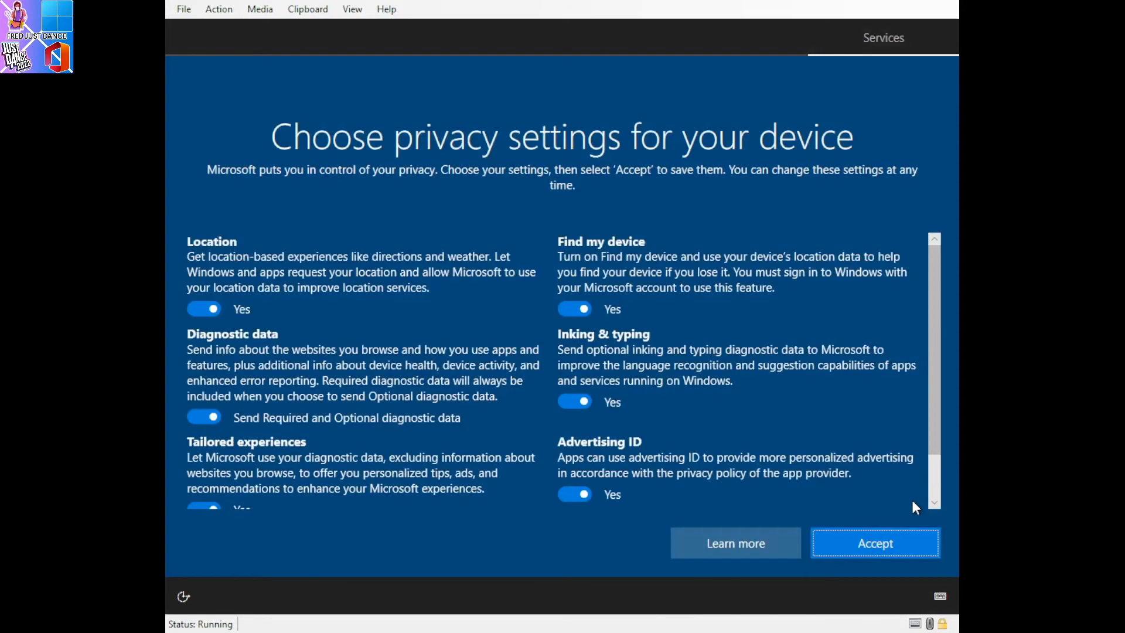
Turn off Location, Find my device, Inking & typing, optional diagnostic data, Tailored experiences and Advertising ID, and accept the privacy settings
{"action": "left_click", "coordinate": [200, 309]}
{"action": "left_click", "coordinate": [572, 309]}
{"action": "left_click", "coordinate": [573, 386]}
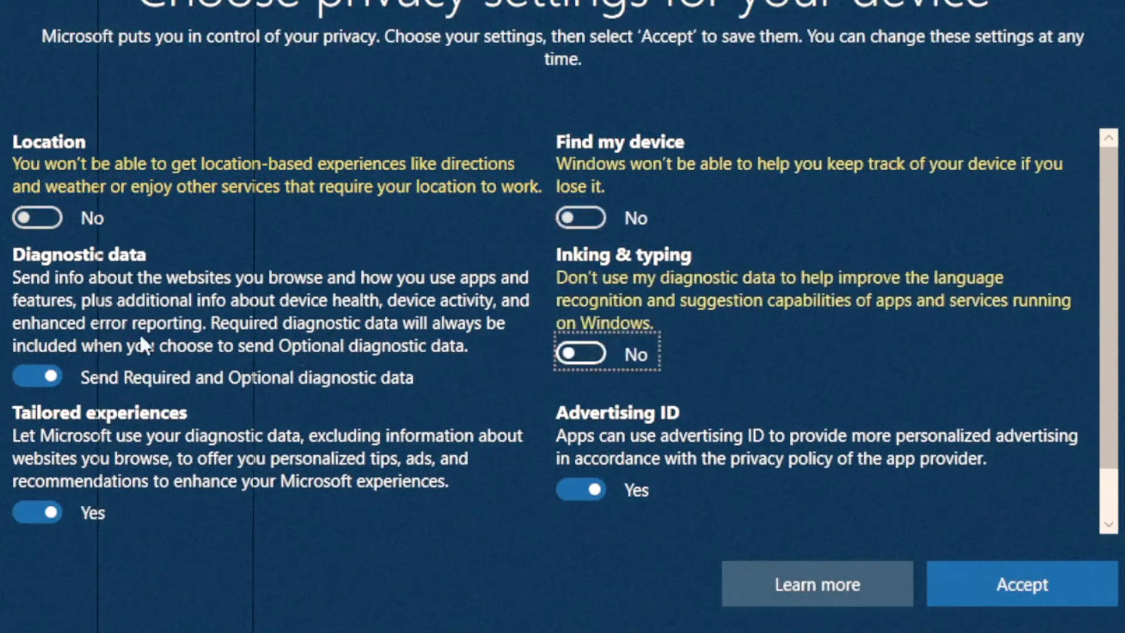
{"action": "left_click", "coordinate": [26, 376]}
{"action": "left_click", "coordinate": [82, 512]}
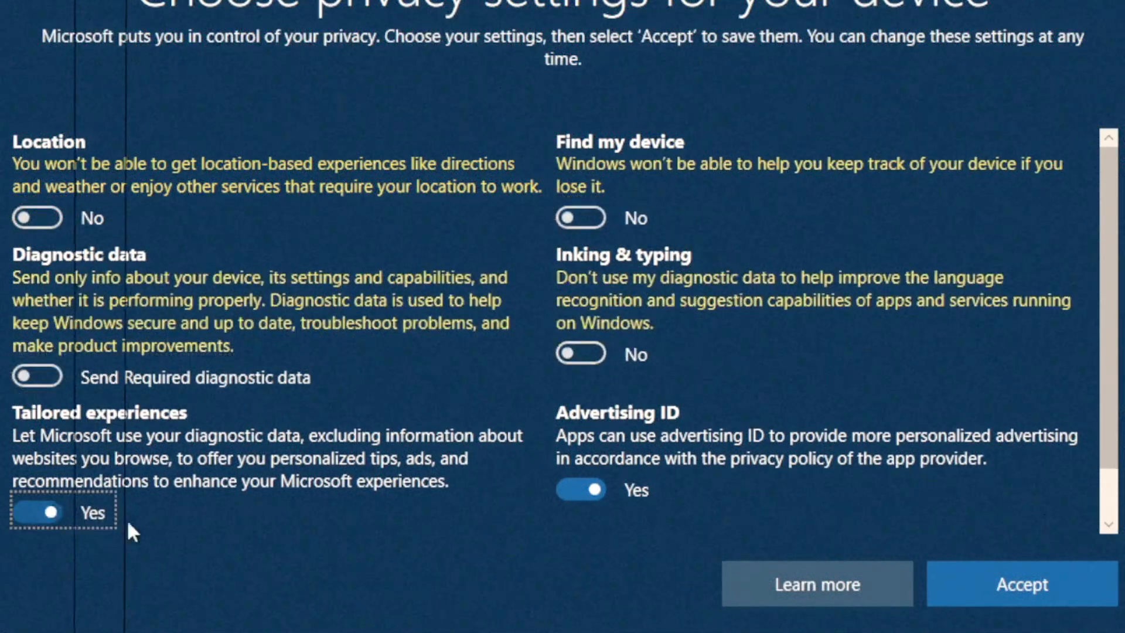
{"action": "left_click", "coordinate": [588, 490]}
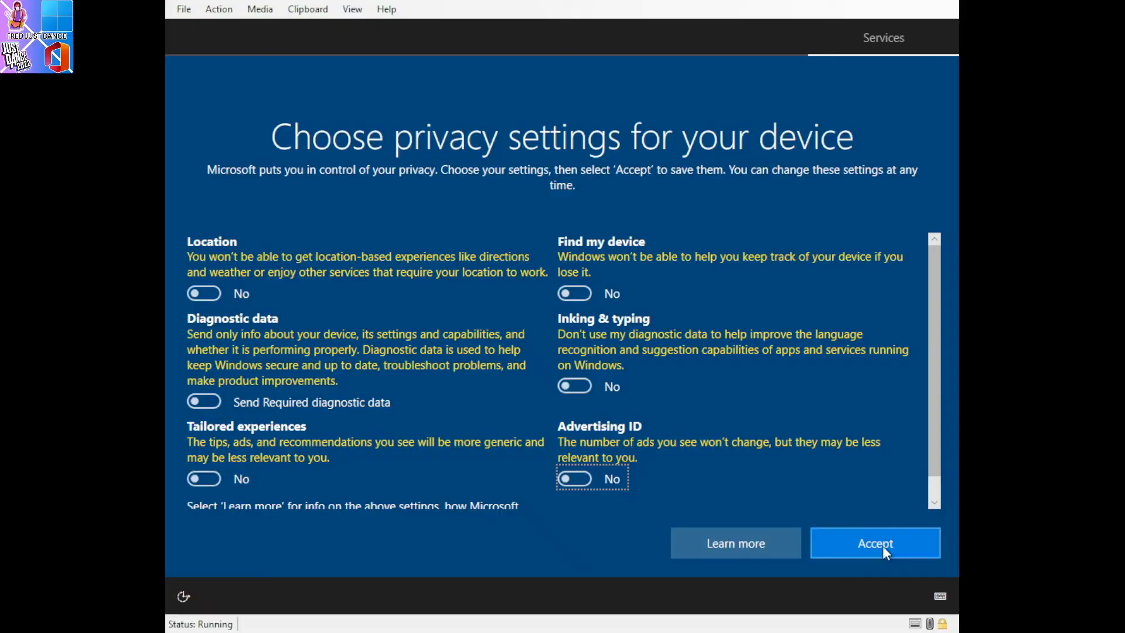
{"action": "scroll", "coordinate": [715, 428], "scroll_direction": "down", "scroll_amount": 1}
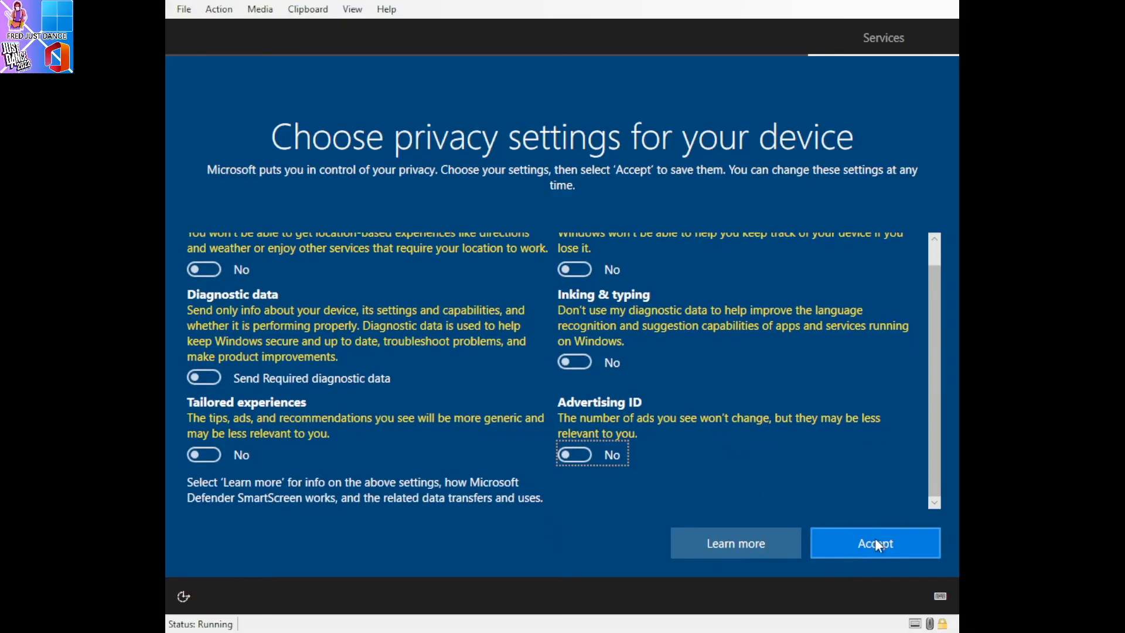
{"action": "left_click", "coordinate": [879, 544]}
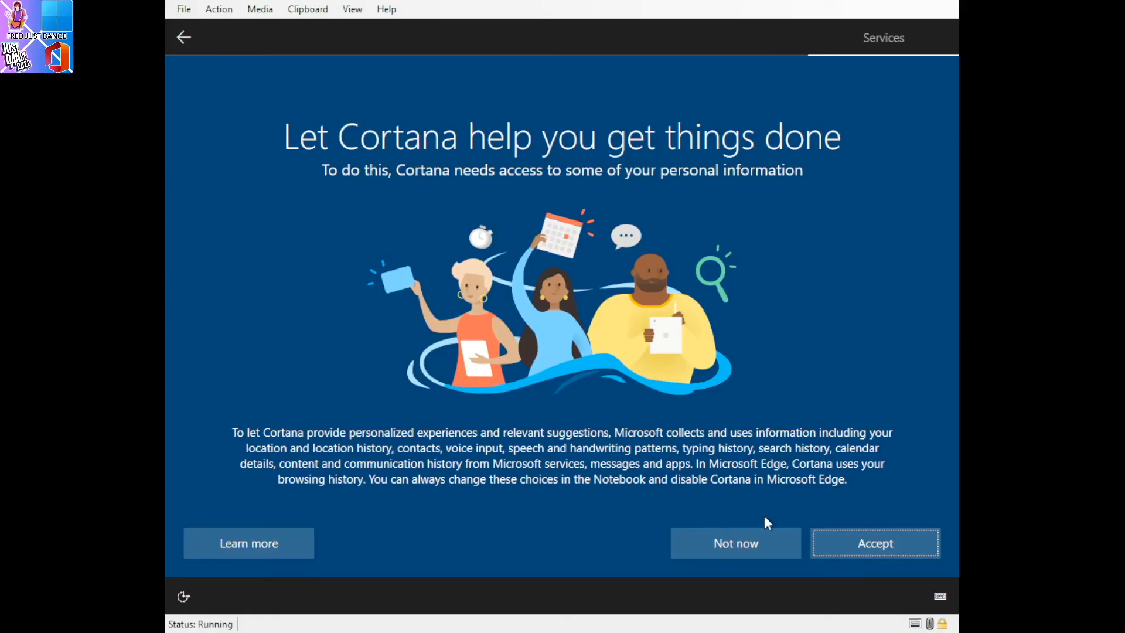
Decline Cortana's assistance and sign in to the new local account
{"action": "left_click", "coordinate": [756, 550]}
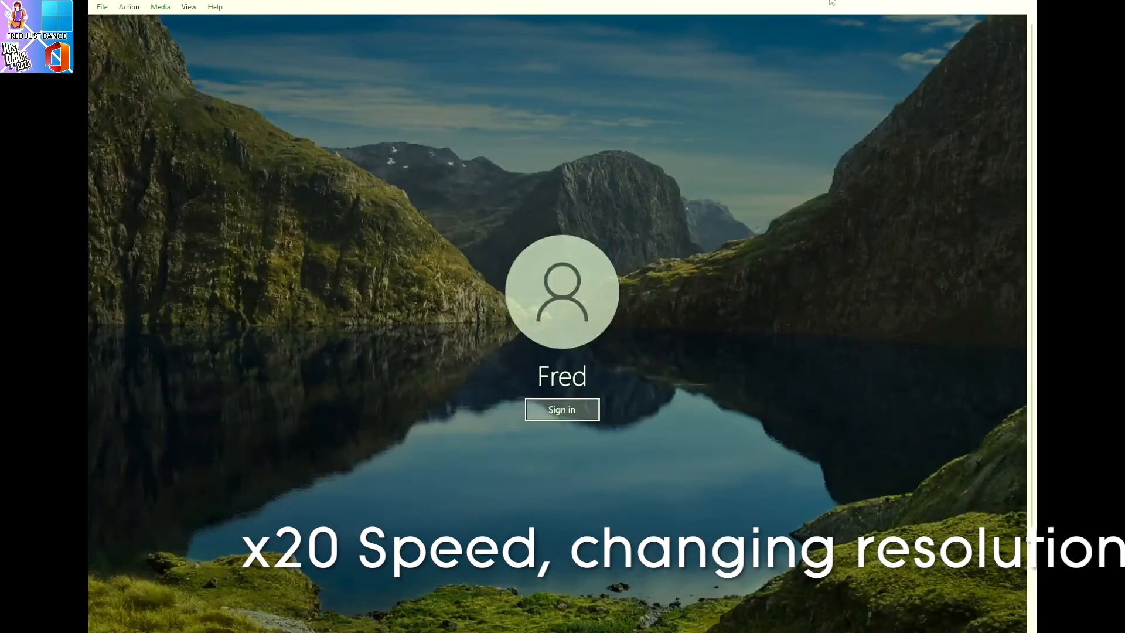
{"action": "key", "text": "ctrl+alt+Pause"}
{"action": "left_click", "coordinate": [563, 394]}
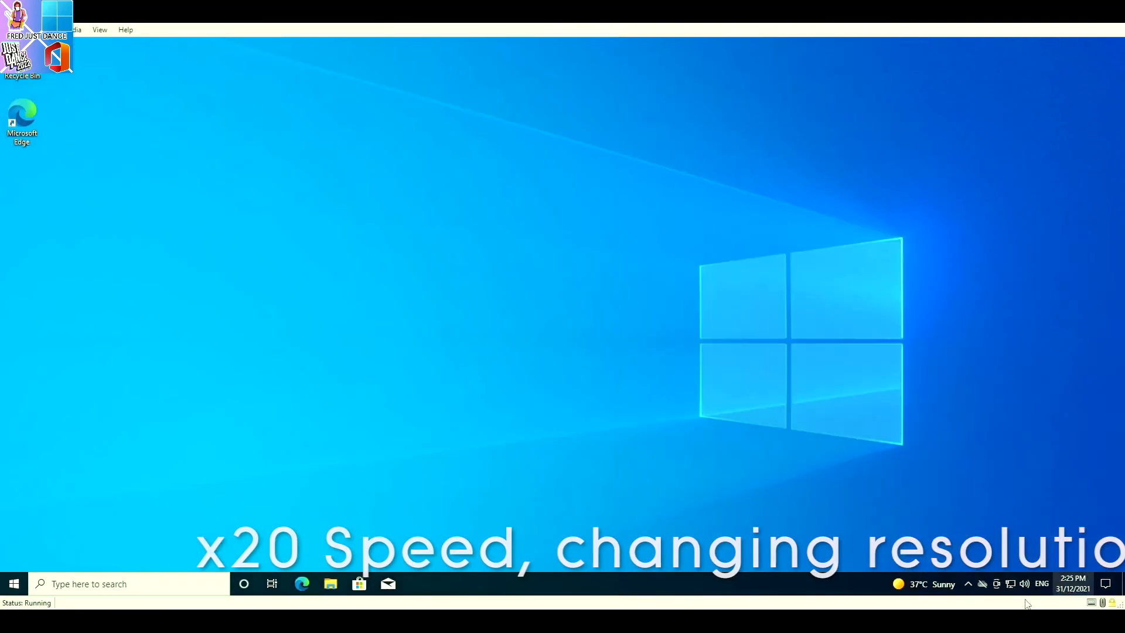
{"action": "left_click", "coordinate": [1024, 584]}
{"action": "left_click", "coordinate": [14, 584]}
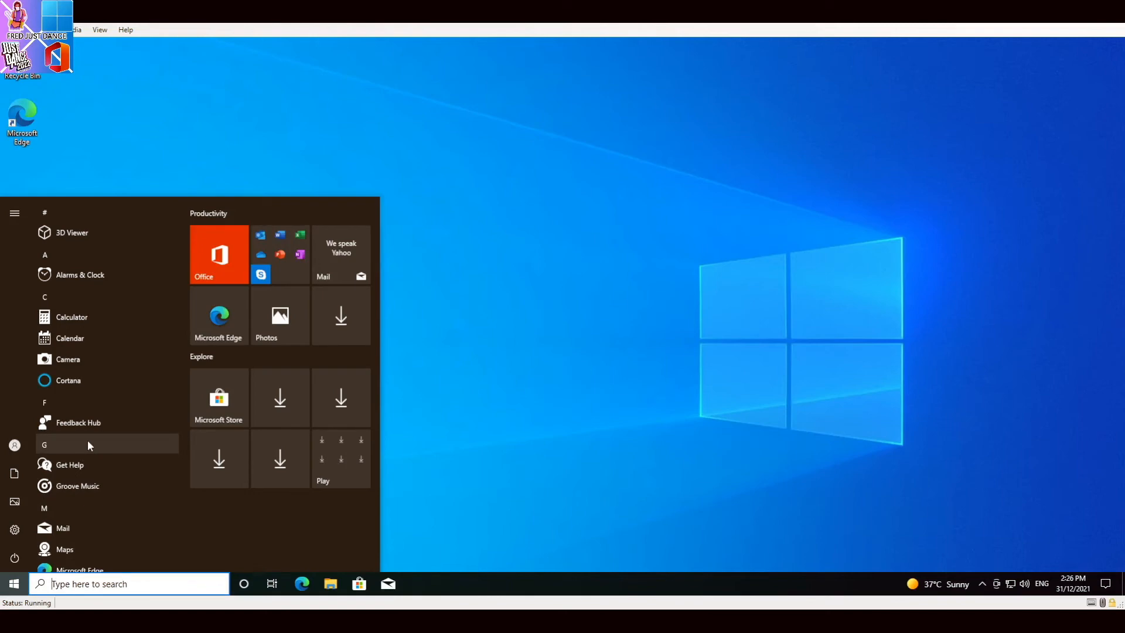
{"action": "left_click", "coordinate": [355, 110]}
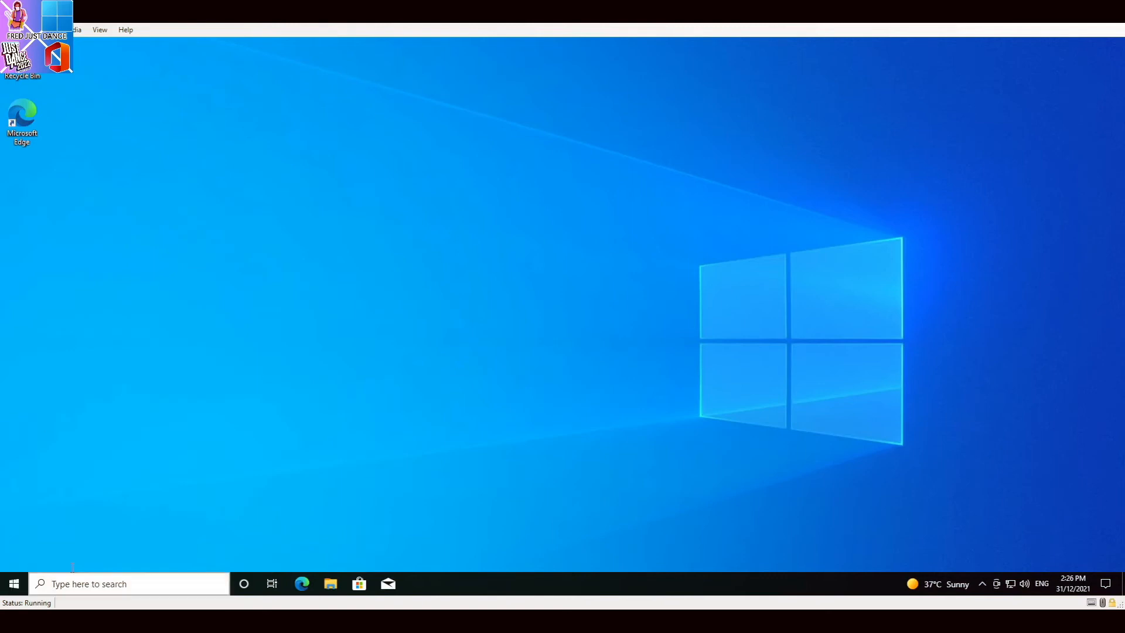
{"action": "left_click", "coordinate": [977, 587]}
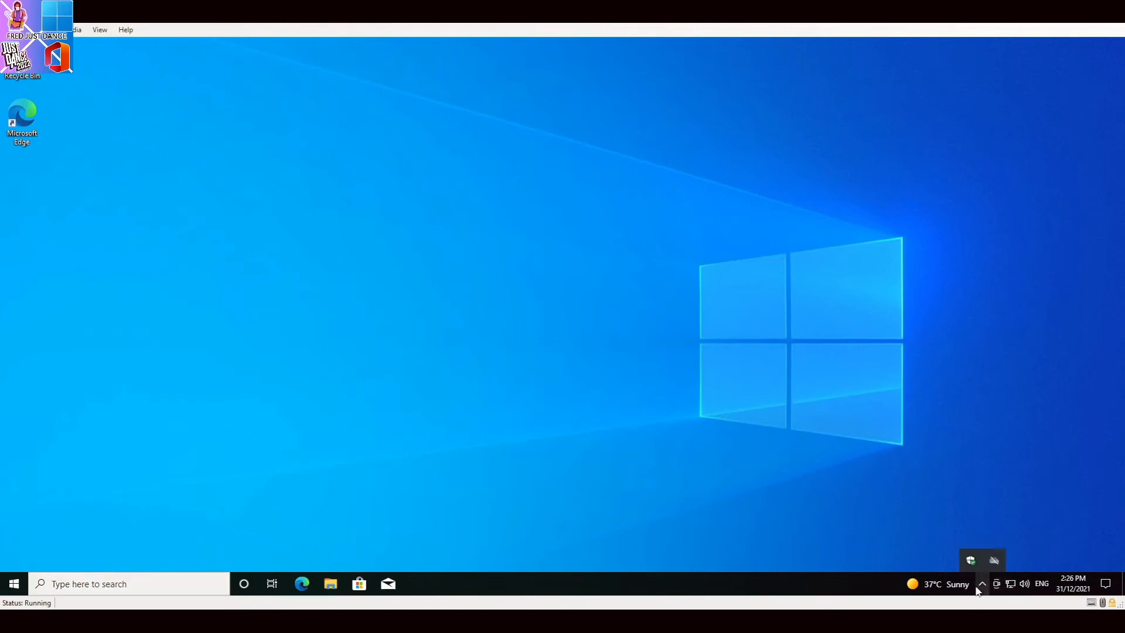
{"action": "left_click", "coordinate": [982, 586]}
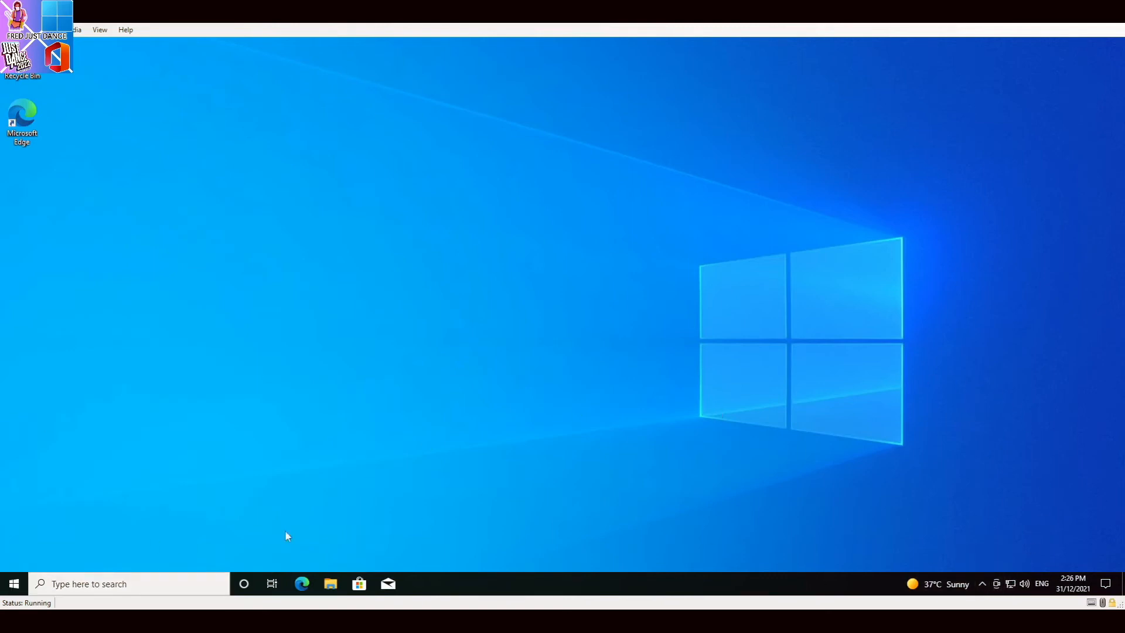
Look through the Start menu's full list of installed apps, from 3D Viewer to Your Phone
{"action": "left_click", "coordinate": [4, 591]}
{"action": "scroll", "coordinate": [135, 462], "scroll_direction": "down", "scroll_amount": 5}
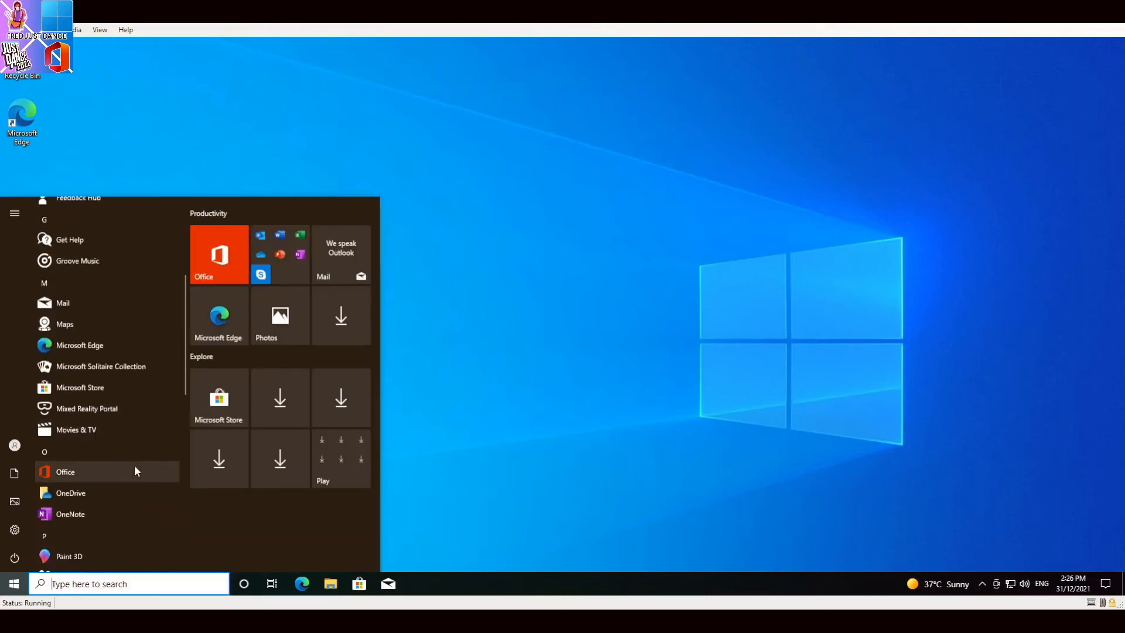
{"action": "left_click", "coordinate": [14, 583]}
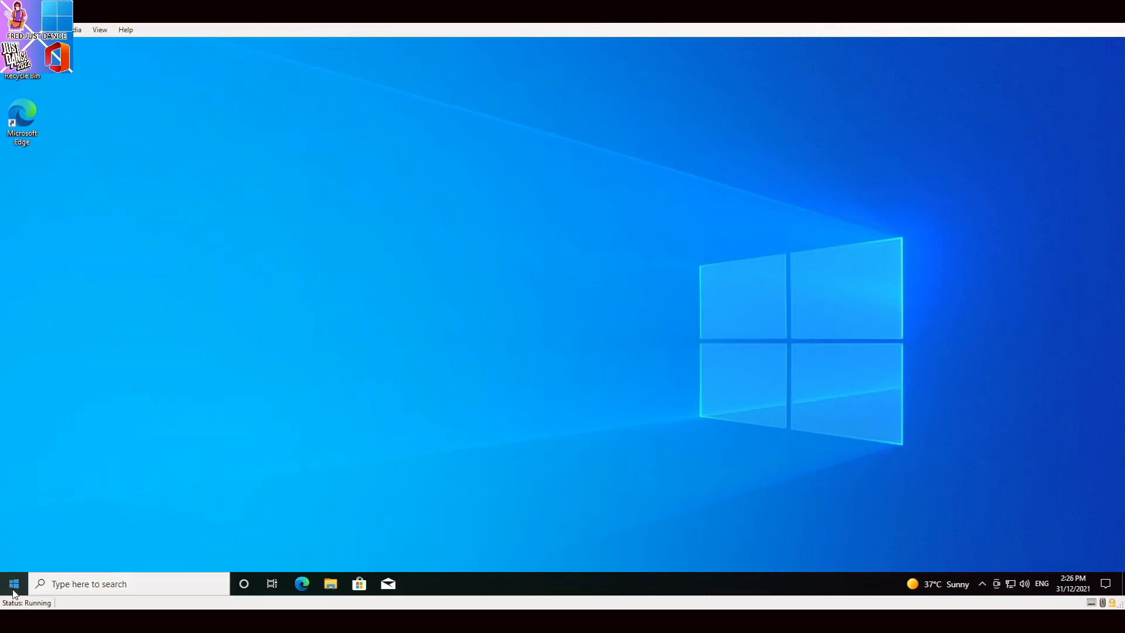
{"action": "left_click", "coordinate": [14, 583]}
{"action": "scroll", "coordinate": [134, 469], "scroll_direction": "down", "scroll_amount": 5}
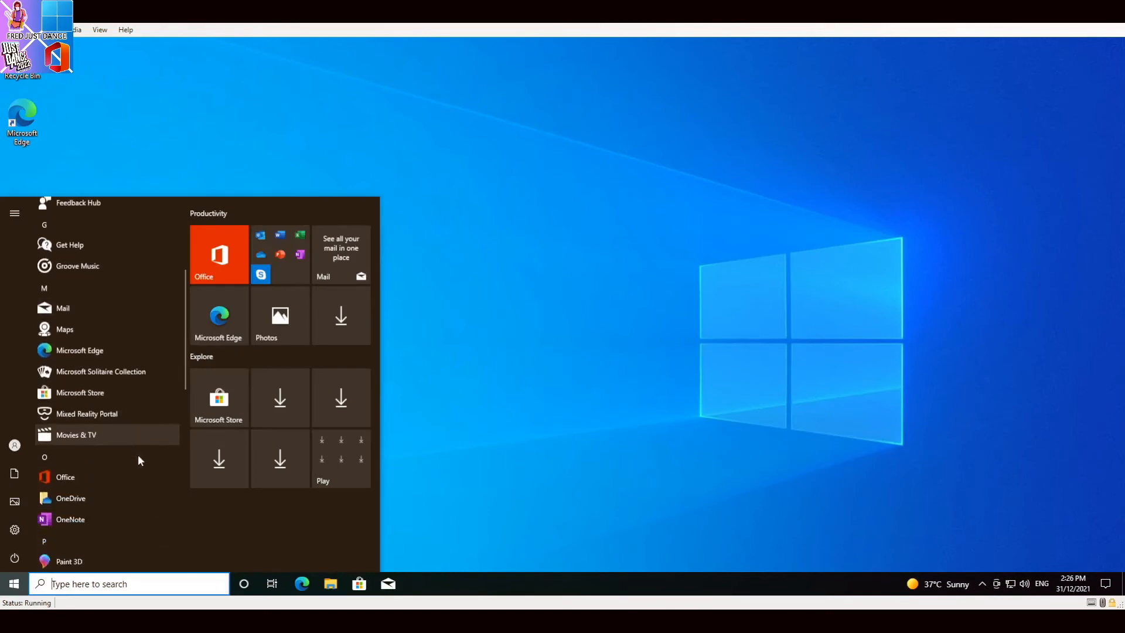
{"action": "scroll", "coordinate": [138, 460], "scroll_direction": "down", "scroll_amount": 5}
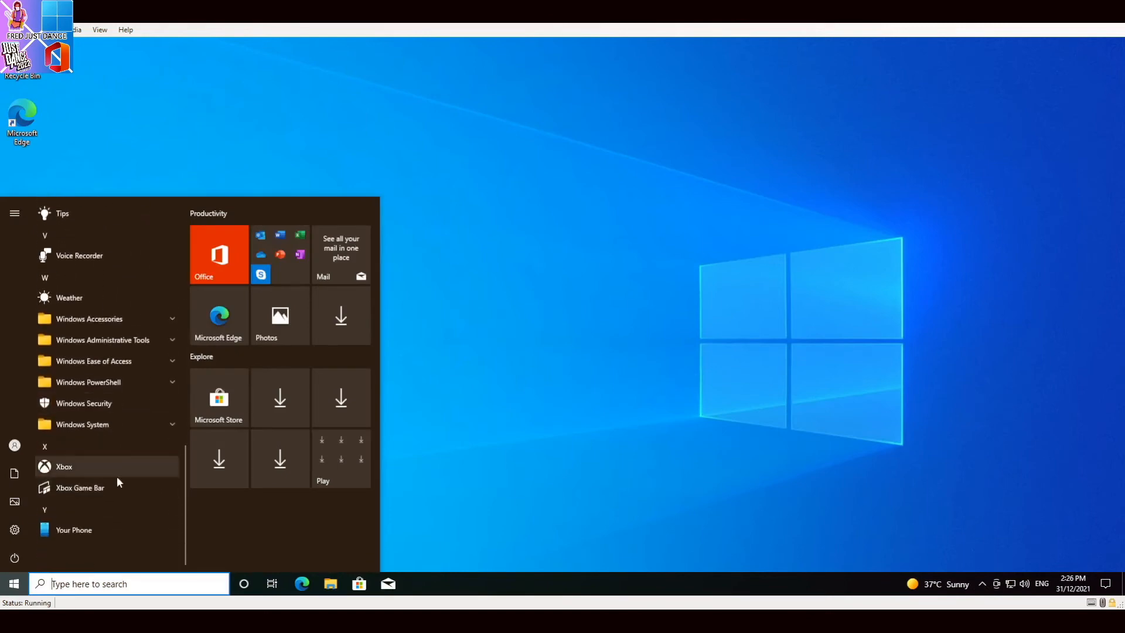
{"action": "left_click_drag", "start_coordinate": [187, 508], "coordinate": [195, 184]}
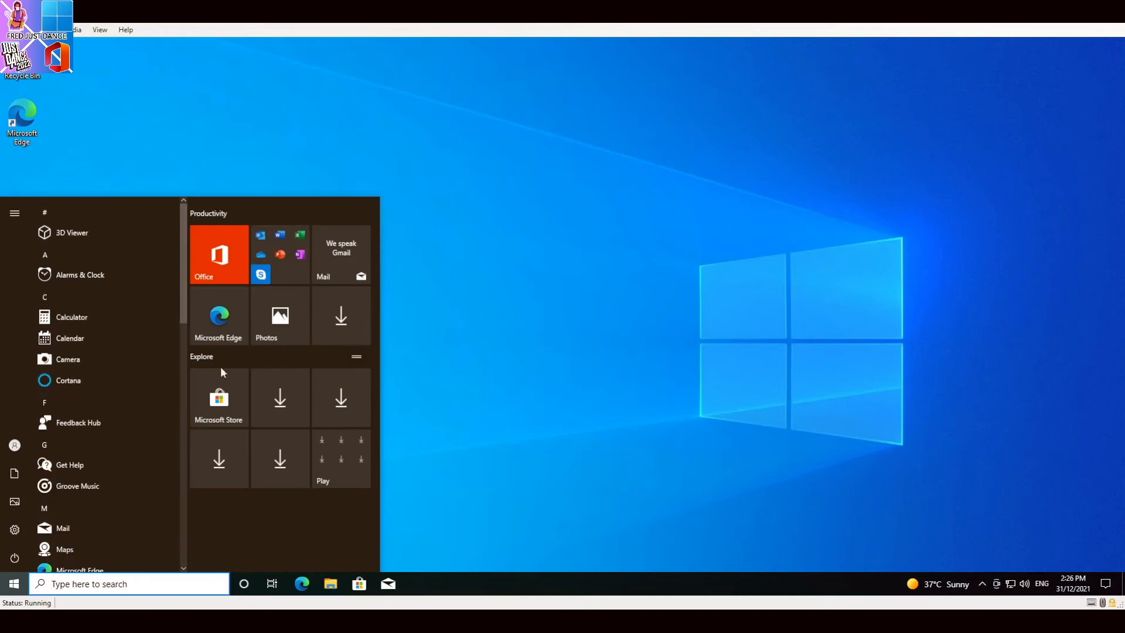
Examine the Start menu's expanded account, folder and settings shortcuts and its power options
{"action": "left_click", "coordinate": [16, 219]}
{"action": "left_click", "coordinate": [16, 220]}
{"action": "left_click", "coordinate": [16, 219]}
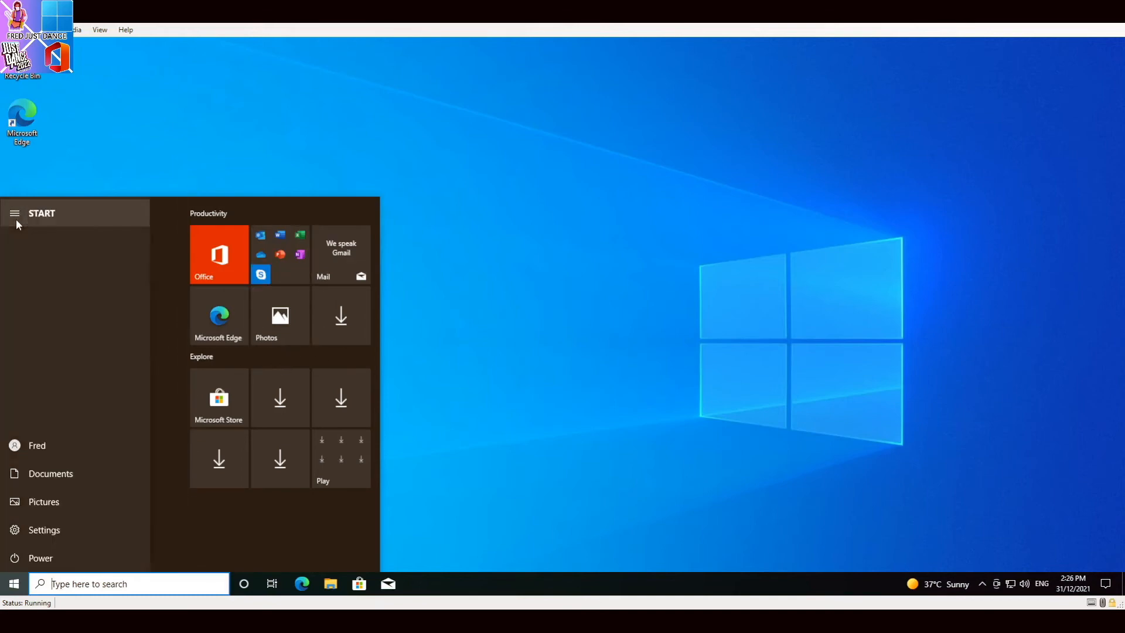
{"action": "left_click", "coordinate": [16, 219]}
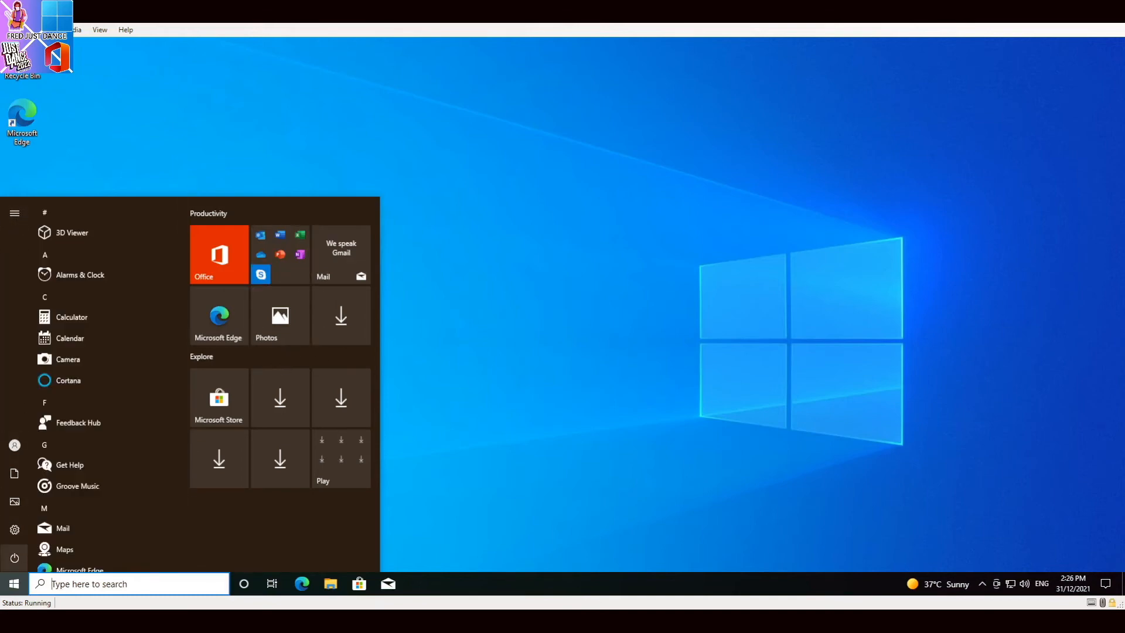
{"action": "left_click", "coordinate": [14, 560]}
{"action": "left_click", "coordinate": [257, 543]}
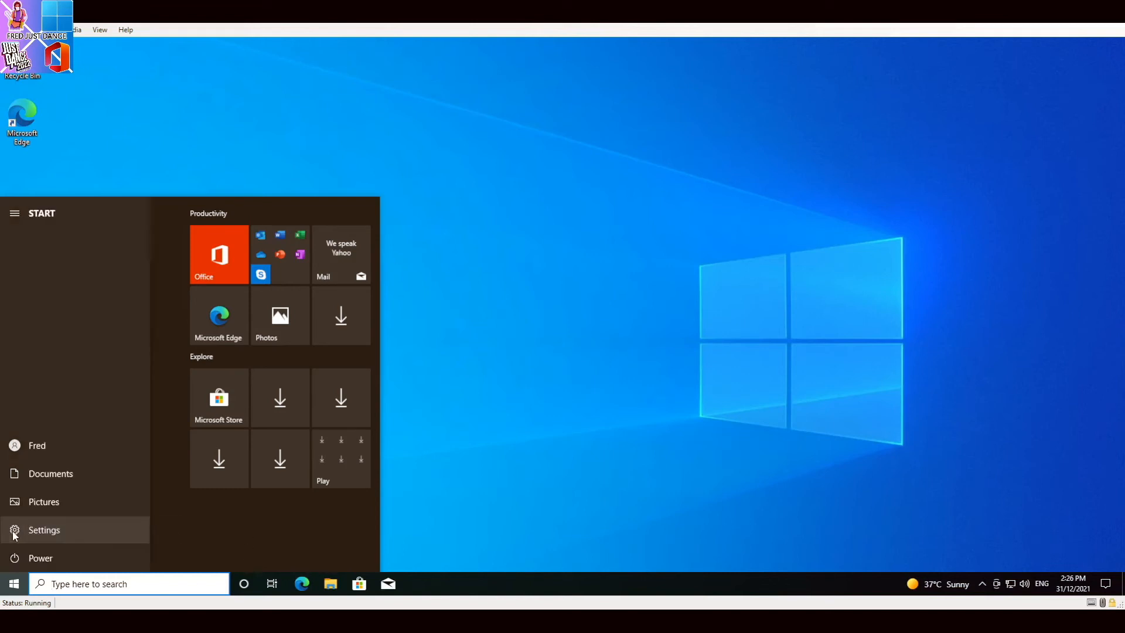
Open Windows Settings, maximize its window and skip the offer to get even more out of Windows
{"action": "left_click", "coordinate": [14, 534]}
{"action": "left_click_drag", "start_coordinate": [293, 76], "coordinate": [135, 50]}
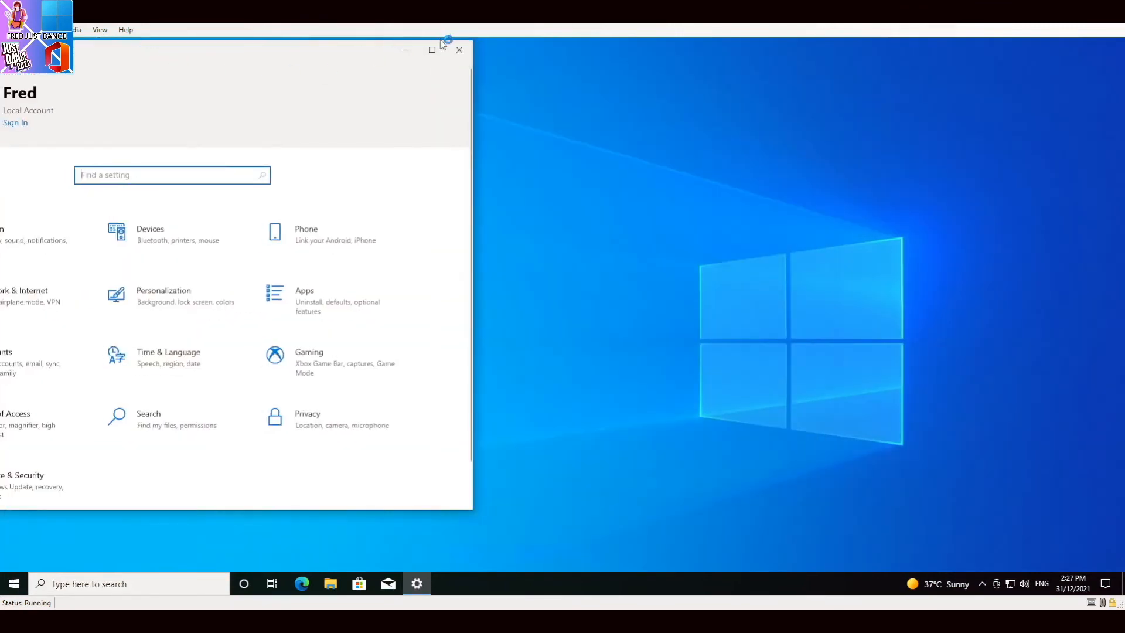
{"action": "left_click", "coordinate": [434, 48]}
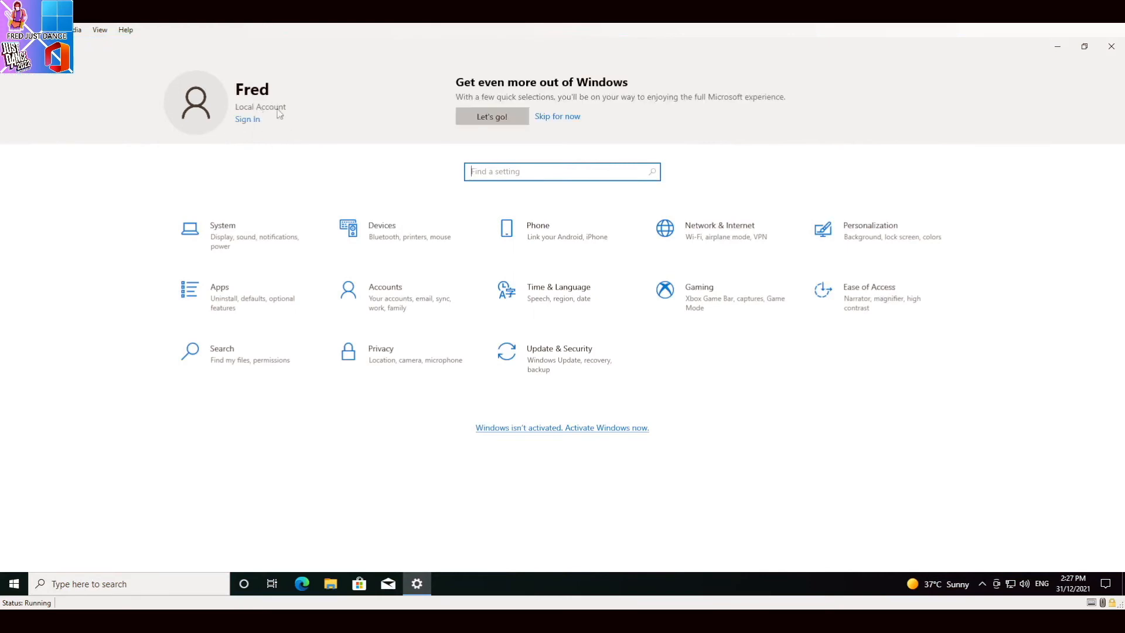
{"action": "left_click", "coordinate": [568, 117]}
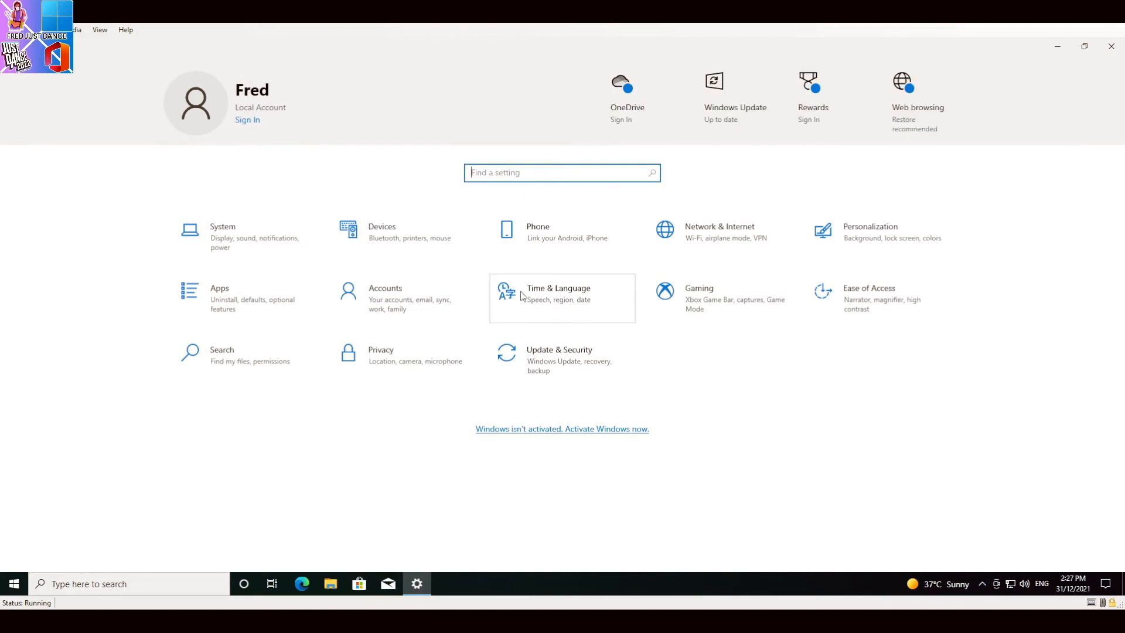
Review the device and Windows specifications on the System About page, including the Windows version
{"action": "left_click", "coordinate": [296, 246]}
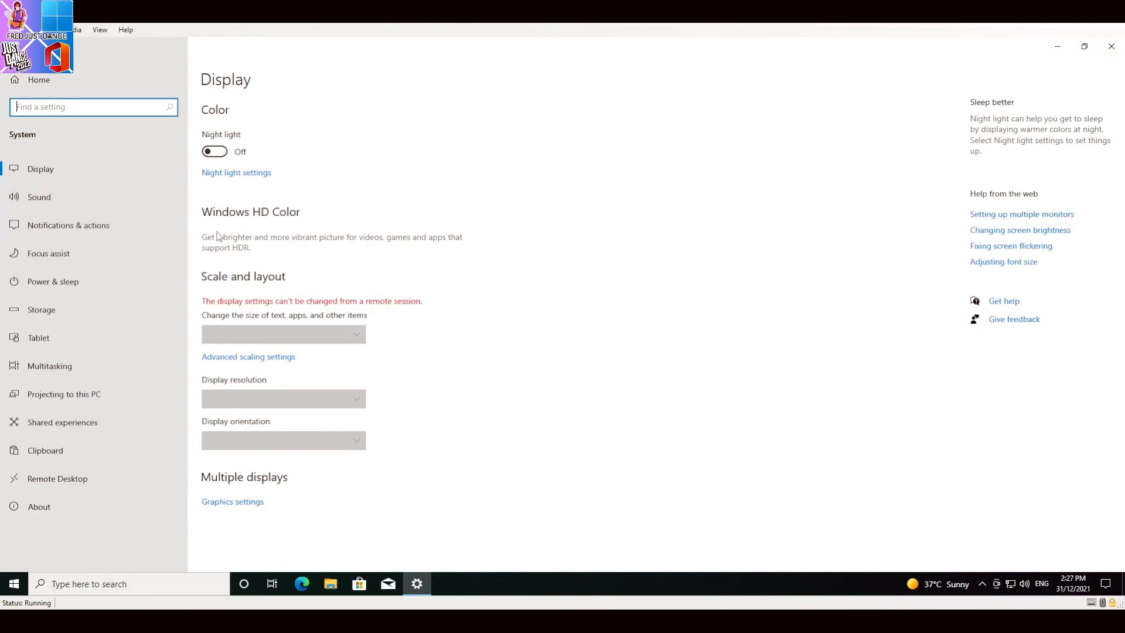
{"action": "left_click", "coordinate": [83, 497]}
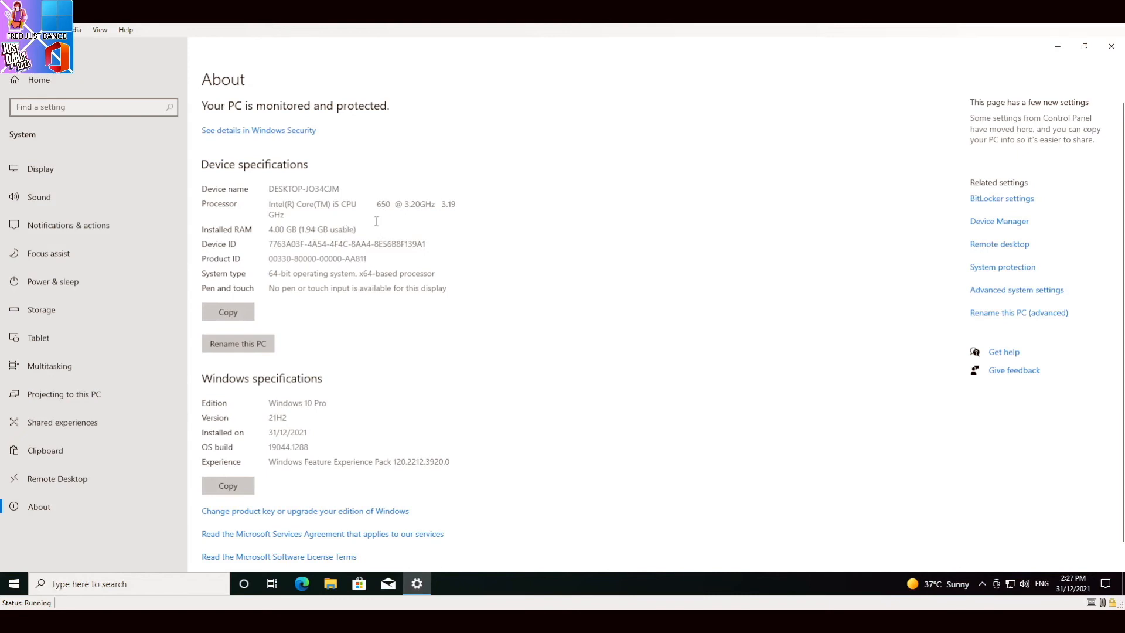
{"action": "scroll", "coordinate": [469, 282], "scroll_direction": "down", "scroll_amount": 1}
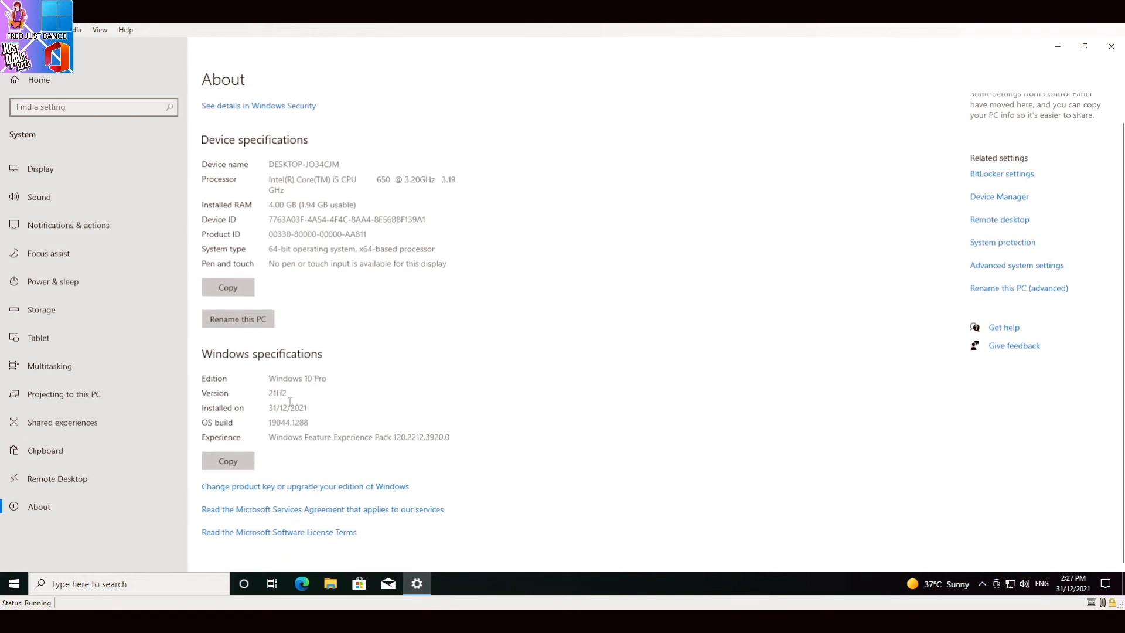
{"action": "left_click_drag", "start_coordinate": [271, 392], "coordinate": [289, 397]}
{"action": "left_click", "coordinate": [421, 402]}
View the clock's calendar, advance it by one month and close it
{"action": "left_click", "coordinate": [1075, 589]}
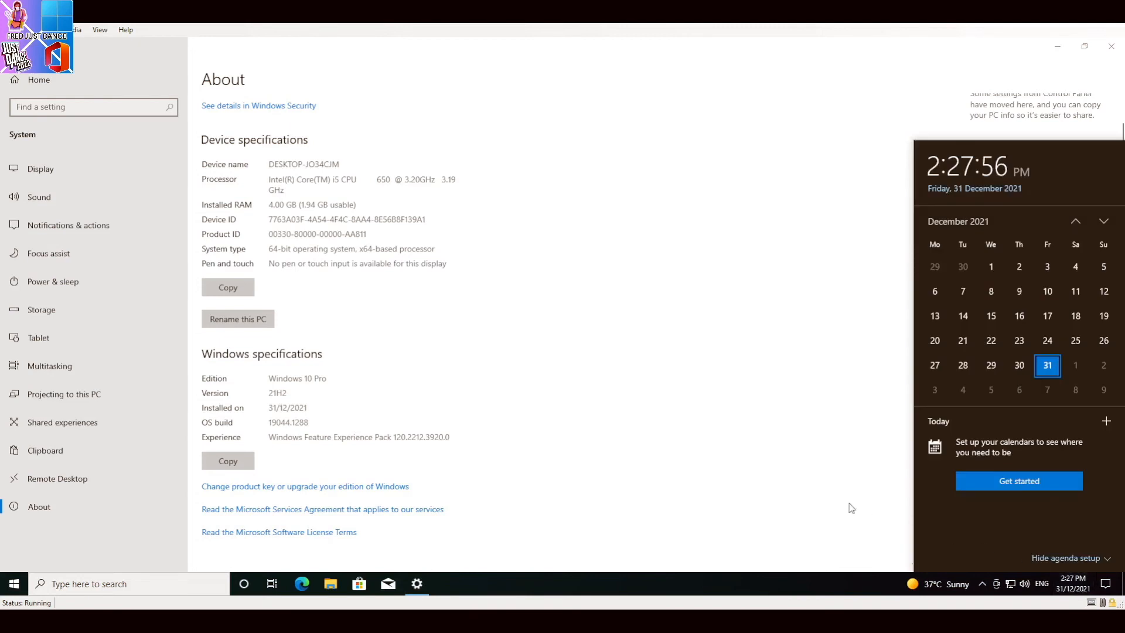
{"action": "left_click", "coordinate": [1103, 221]}
{"action": "left_click", "coordinate": [765, 298]}
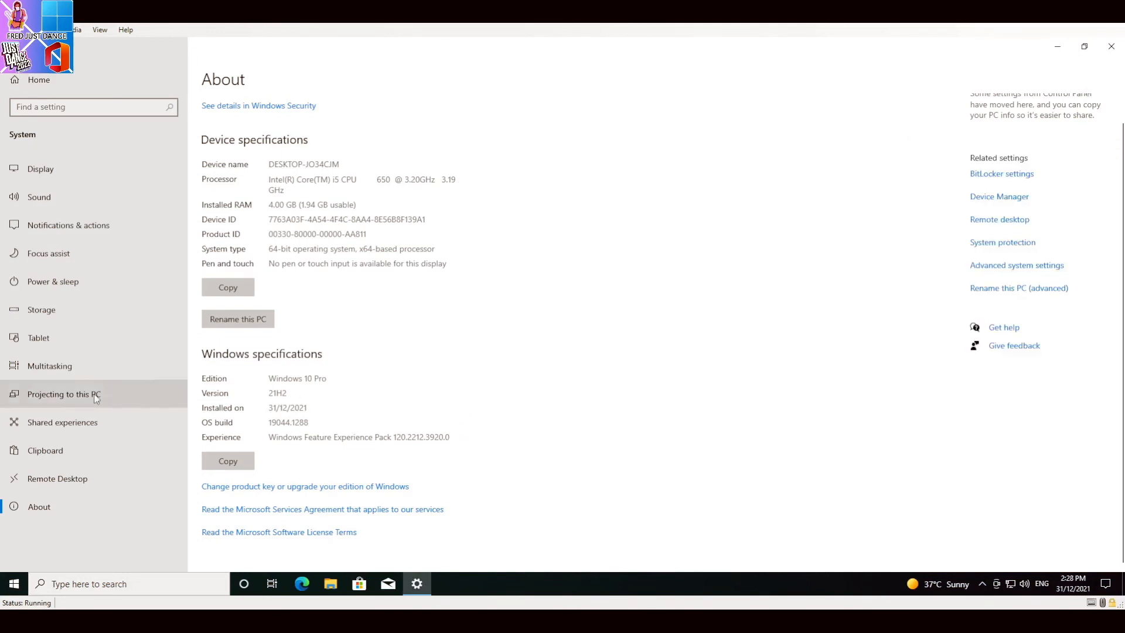
Look over the Multitasking, Power & sleep, Storage and Personalization background settings, and close Settings
{"action": "left_click", "coordinate": [80, 372]}
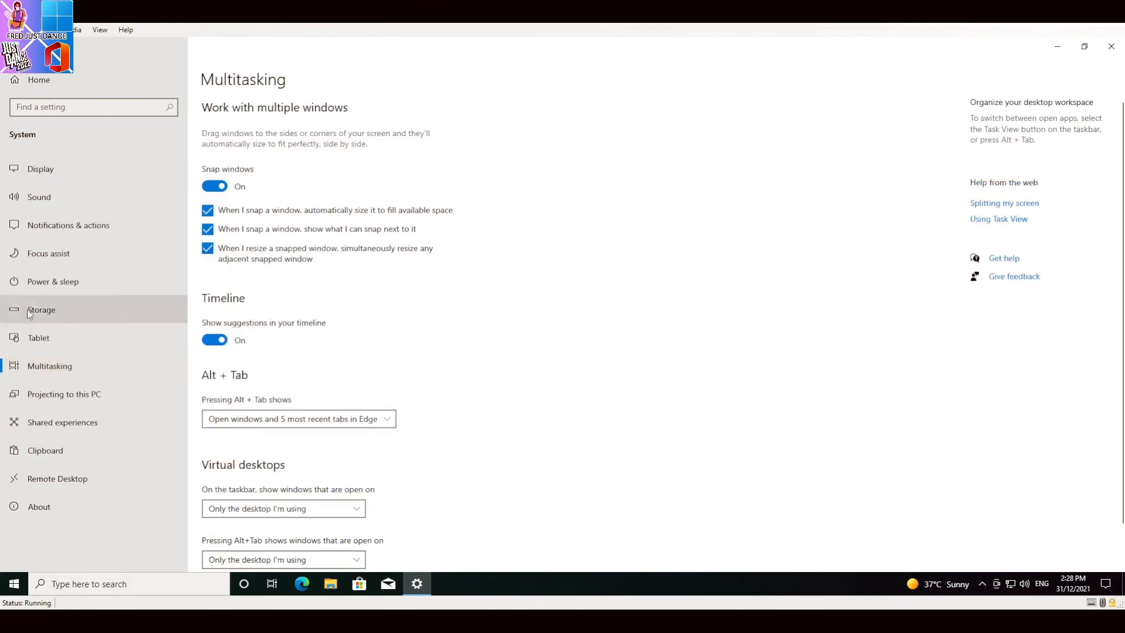
{"action": "left_click", "coordinate": [69, 286]}
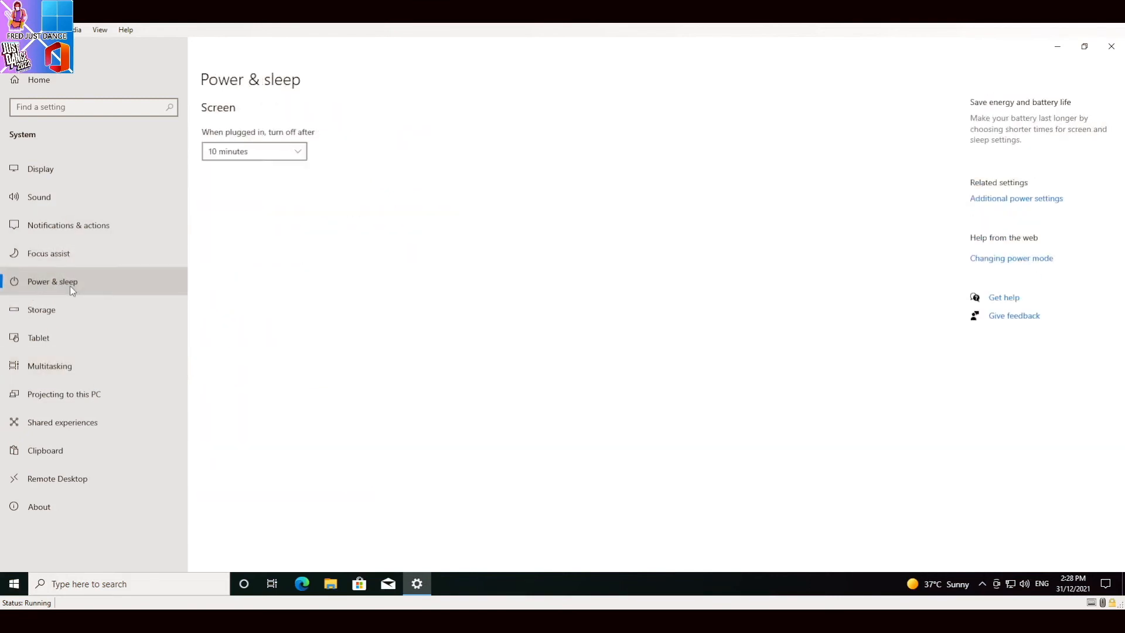
{"action": "left_click", "coordinate": [68, 314]}
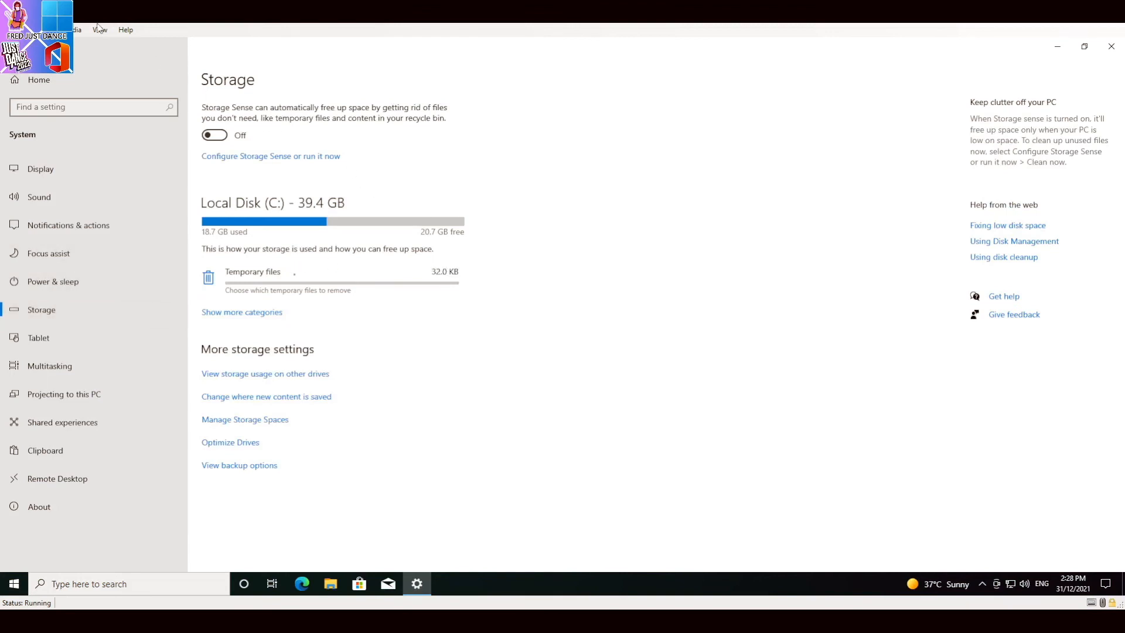
{"action": "left_click", "coordinate": [71, 74]}
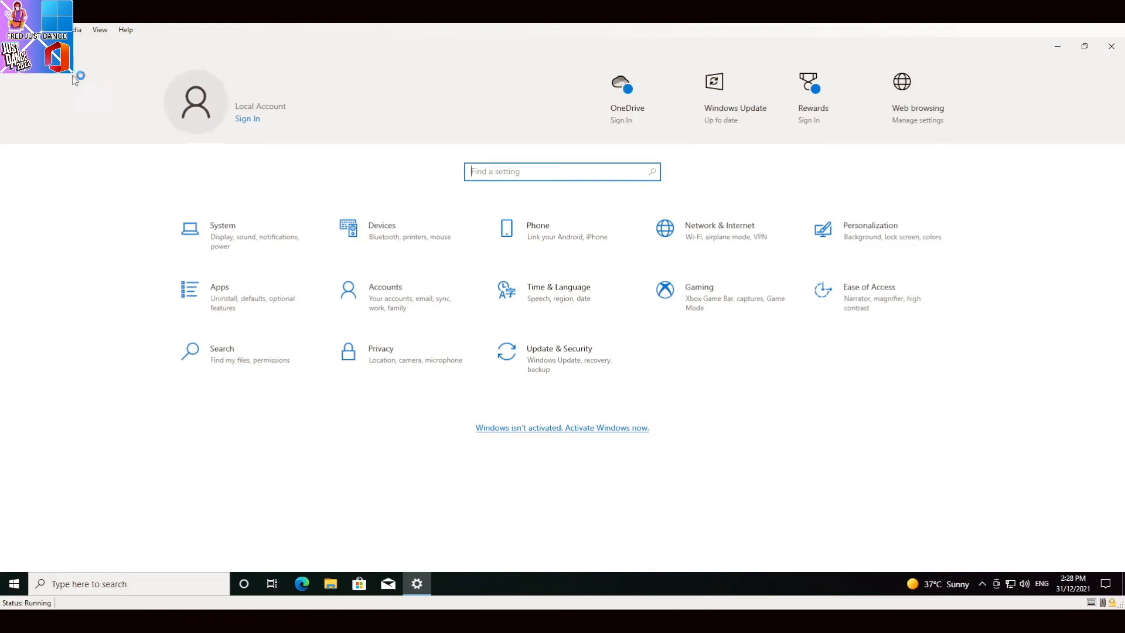
{"action": "left_click", "coordinate": [864, 240]}
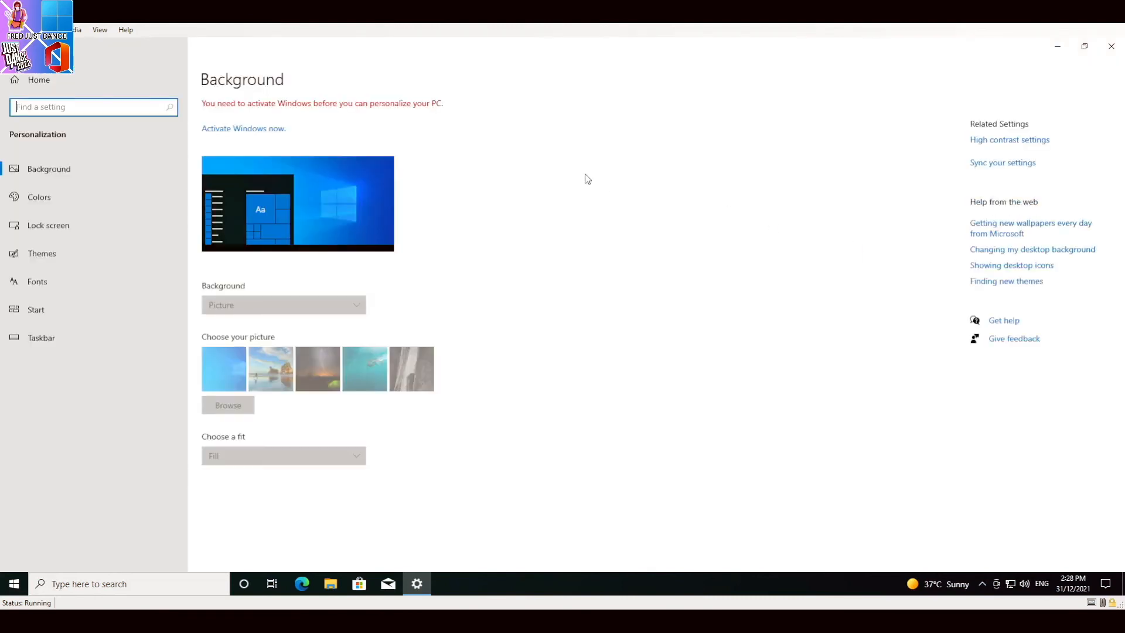
{"action": "left_click", "coordinate": [1113, 47]}
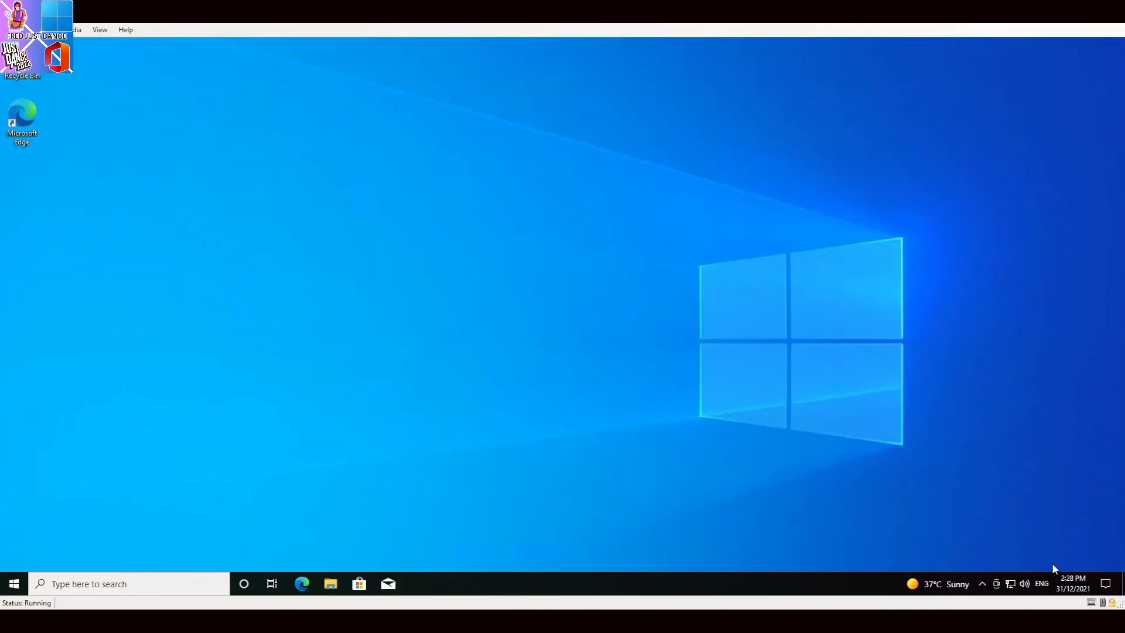
Open File Explorer, shift its window slightly and view the drives and folders under This PC
{"action": "left_click", "coordinate": [983, 585]}
{"action": "left_click", "coordinate": [332, 585]}
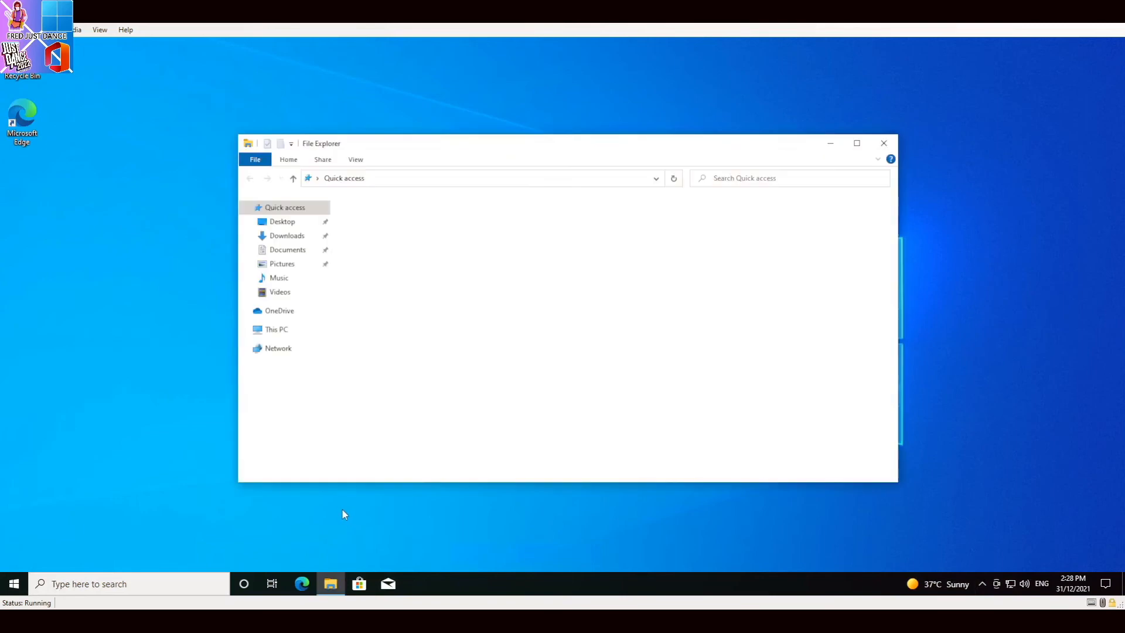
{"action": "mouse_move", "coordinate": [415, 140]}
{"action": "left_mouse_down"}
{"action": "mouse_move", "coordinate": [455, 146]}
{"action": "mouse_move", "coordinate": [431, 143]}
{"action": "left_mouse_up"}
{"action": "left_click", "coordinate": [305, 334]}
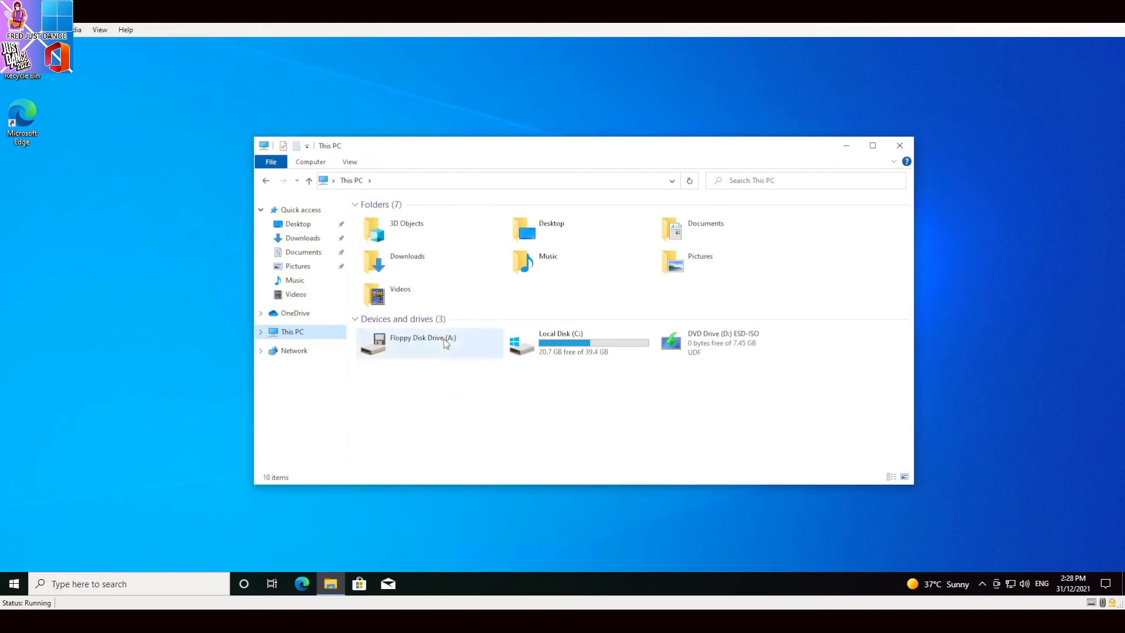
View the installation files on DVD Drive (D:), return to This PC and eject the installation disc
{"action": "right_click", "coordinate": [705, 342]}
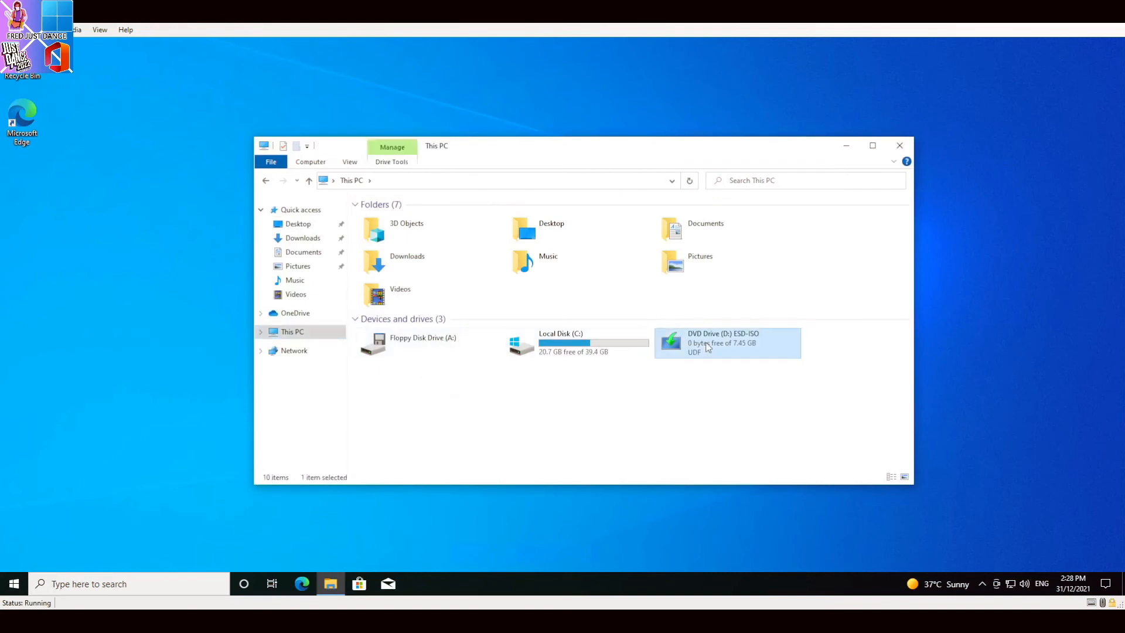
{"action": "left_click", "coordinate": [761, 351]}
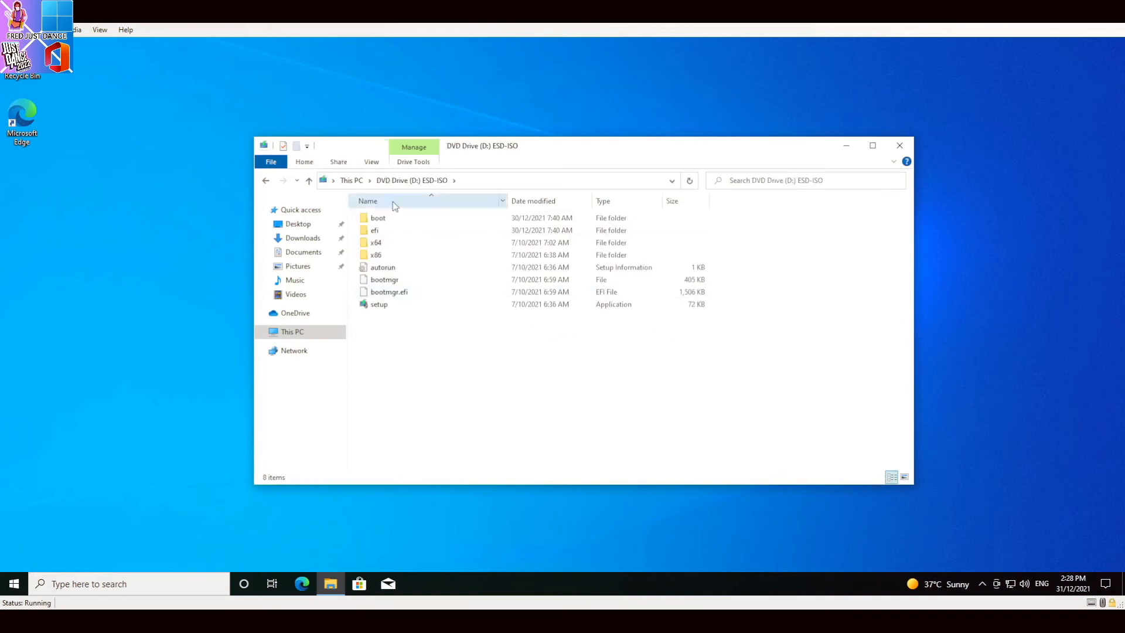
{"action": "left_click", "coordinate": [352, 181]}
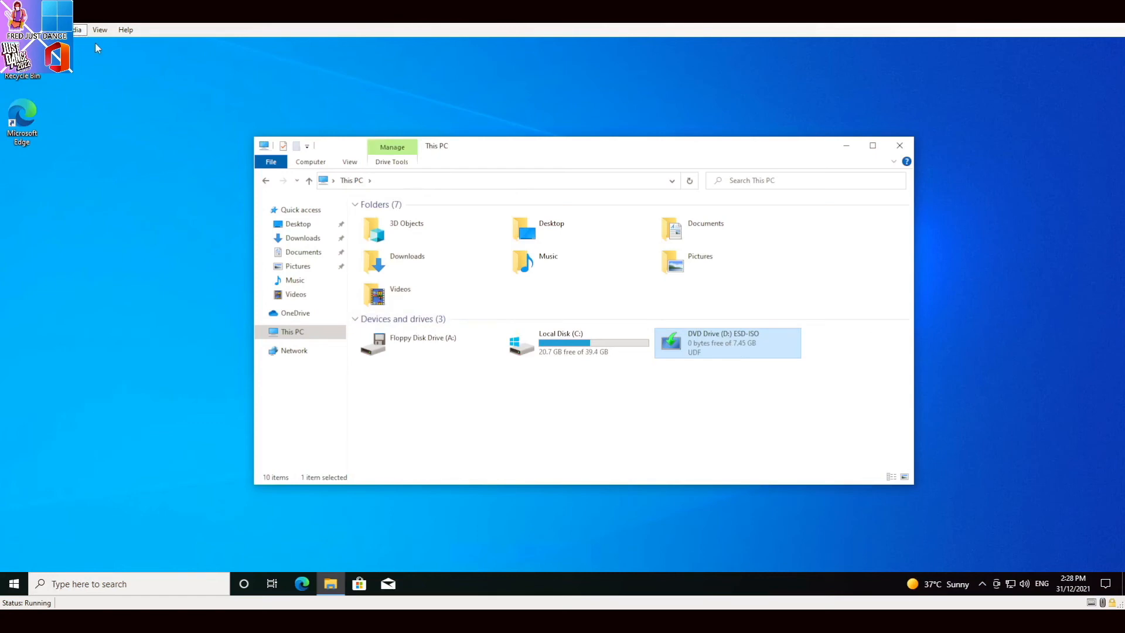
{"action": "left_click", "coordinate": [624, 413]}
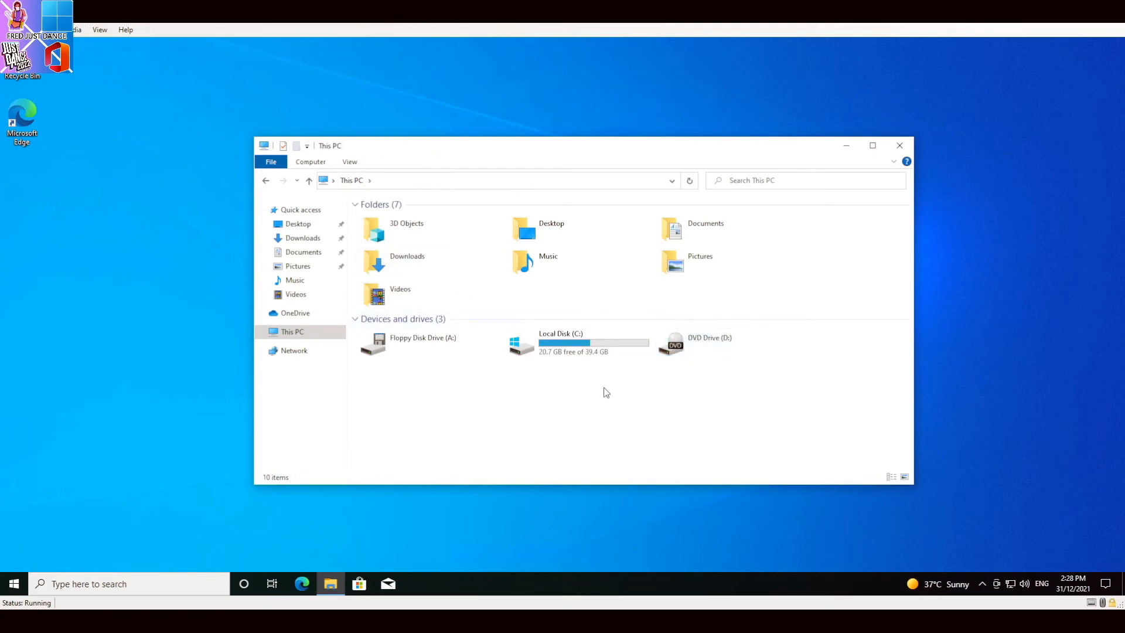
Try to open Floppy Disk Drive (A:), view the folders on Local Disk (C:) and close File Explorer
{"action": "left_click", "coordinate": [427, 350]}
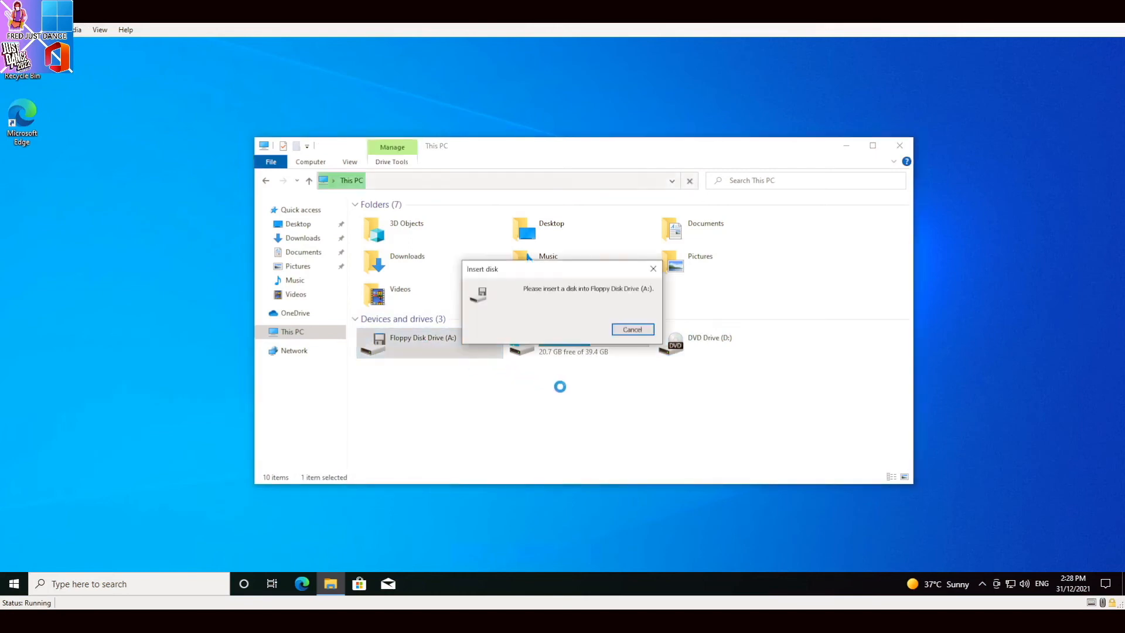
{"action": "left_click", "coordinate": [633, 330]}
{"action": "left_click", "coordinate": [568, 345]}
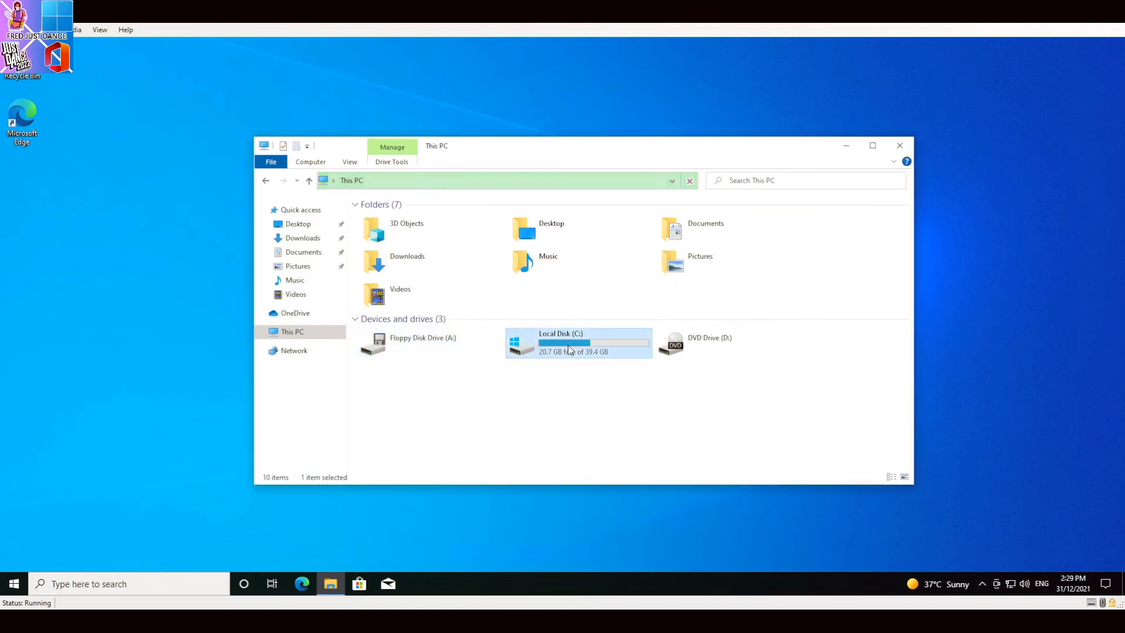
{"action": "double_click", "coordinate": [568, 345]}
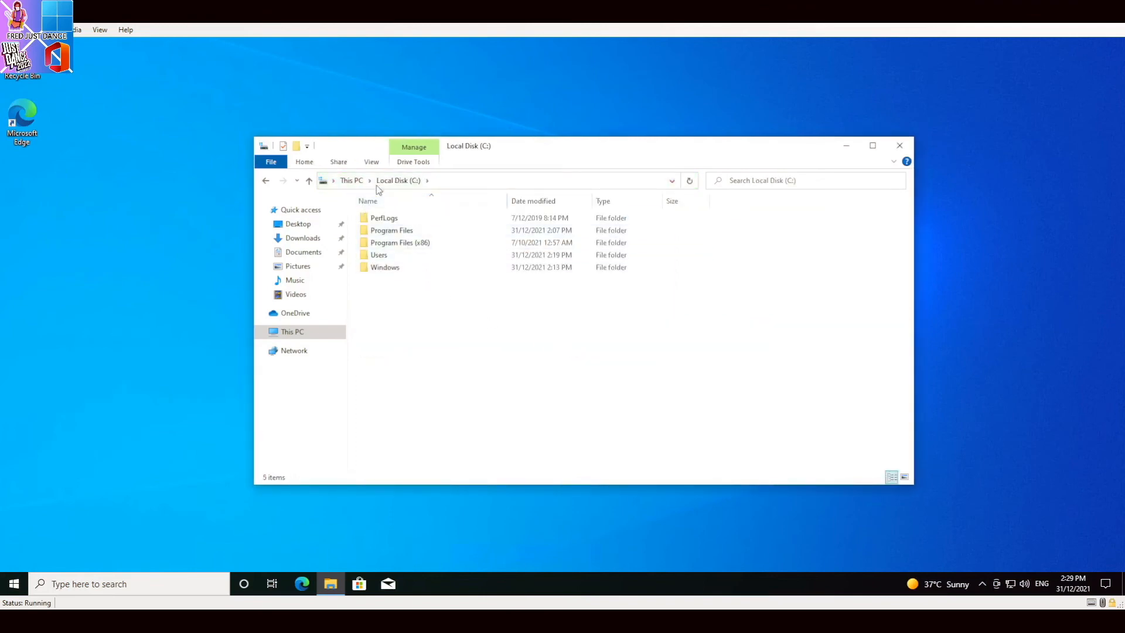
{"action": "left_click", "coordinate": [352, 180]}
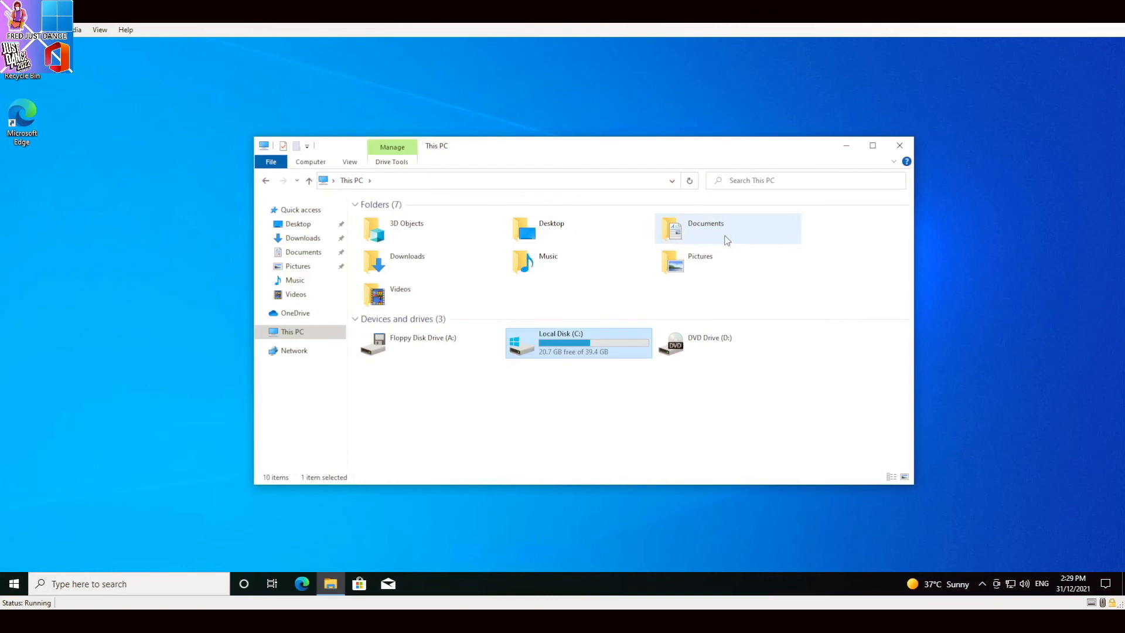
{"action": "left_click", "coordinate": [900, 145]}
Search for "con" to open Control Panel, view its Programs category and return to the Control Panel home
{"action": "left_click", "coordinate": [35, 585]}
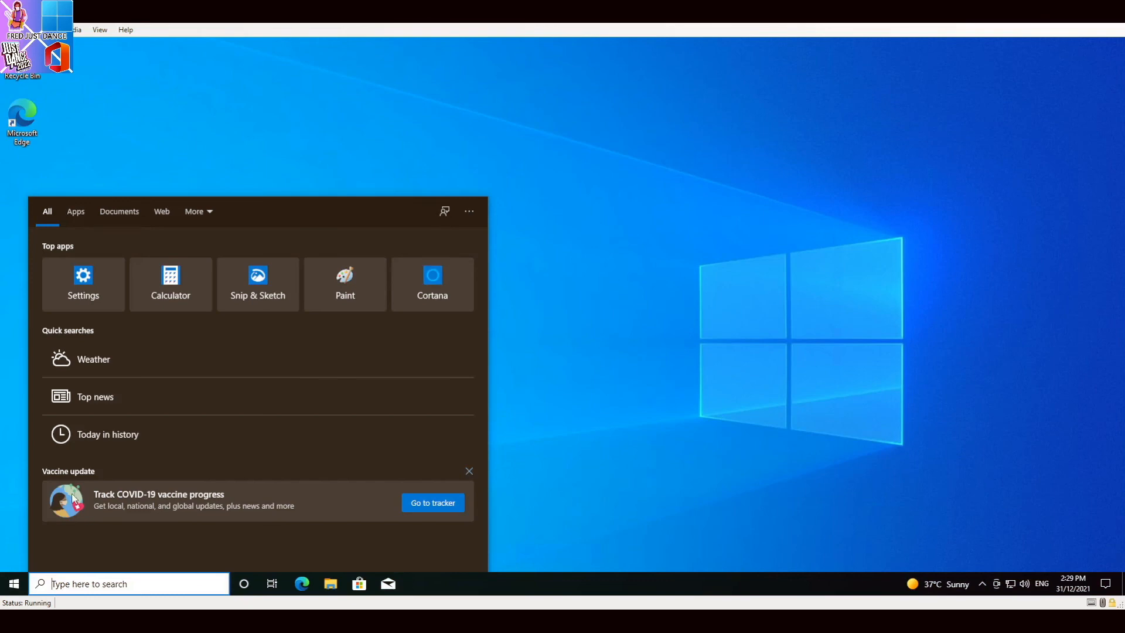
{"action": "type", "text": "con"}
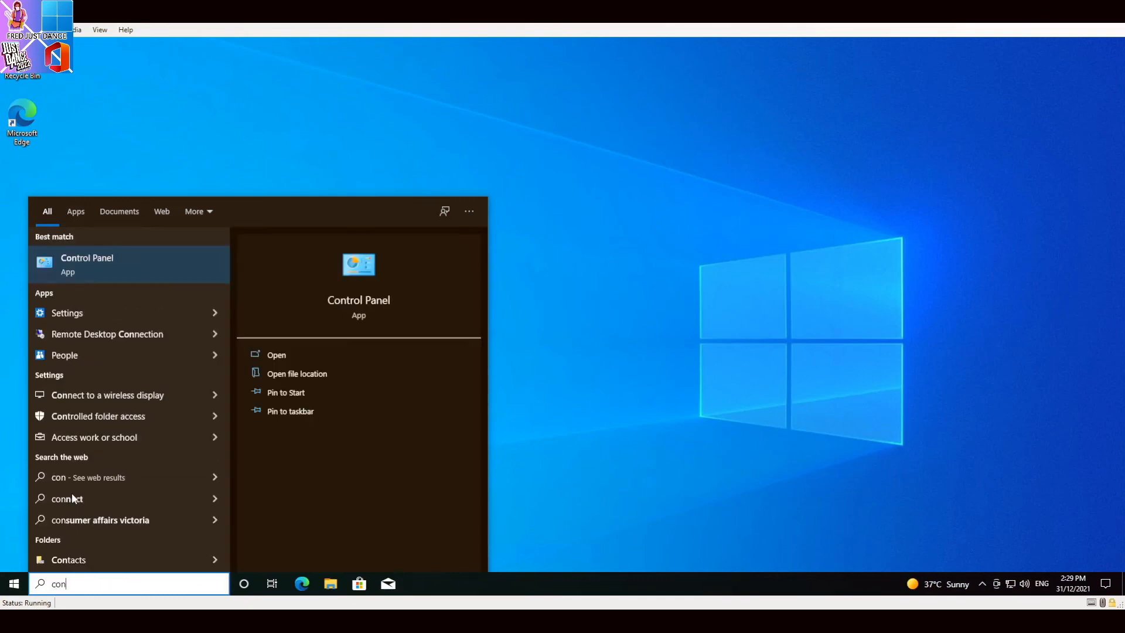
{"action": "key", "text": "Return"}
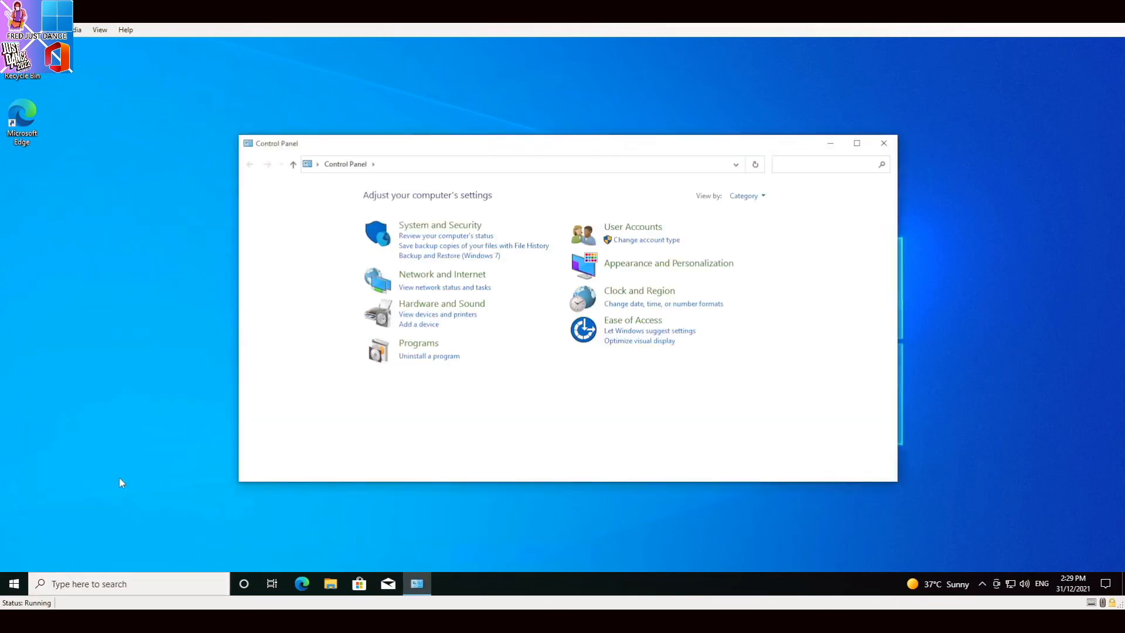
{"action": "left_click", "coordinate": [425, 344]}
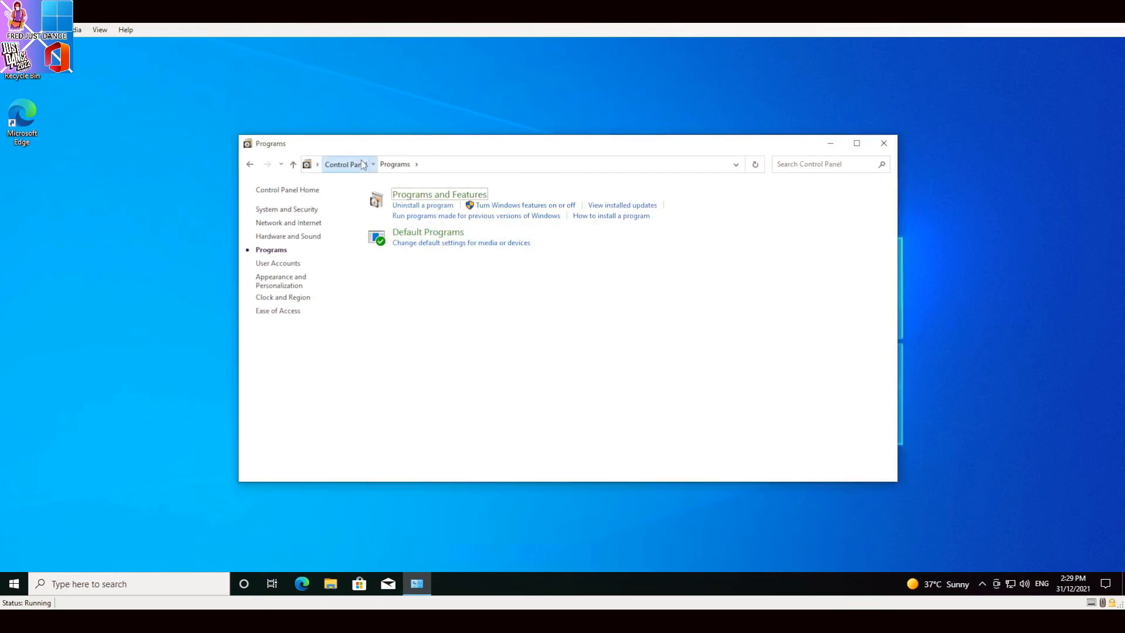
{"action": "left_click", "coordinate": [345, 164]}
Look through the System and Security and Programs categories, and close Control Panel
{"action": "left_click", "coordinate": [425, 228]}
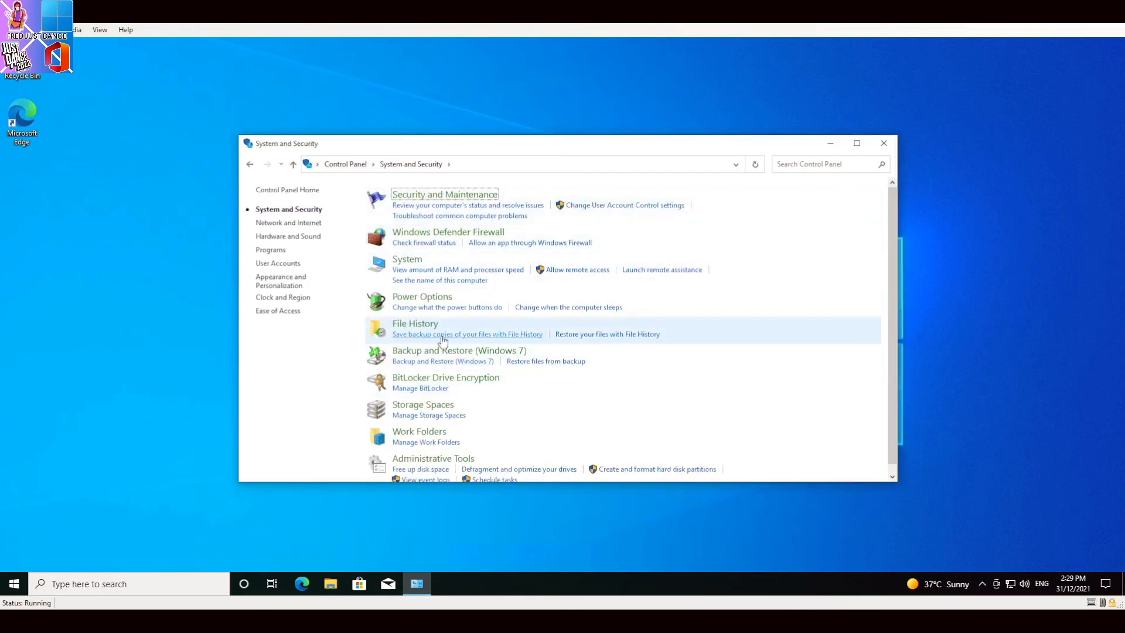
{"action": "left_click", "coordinate": [345, 164]}
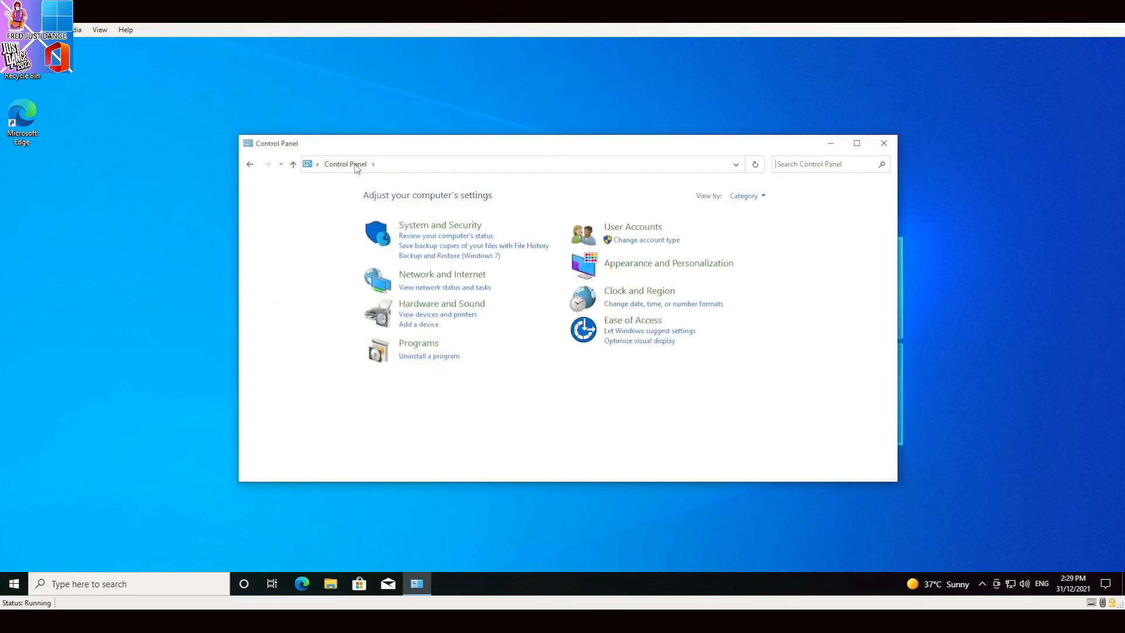
{"action": "left_click", "coordinate": [419, 344]}
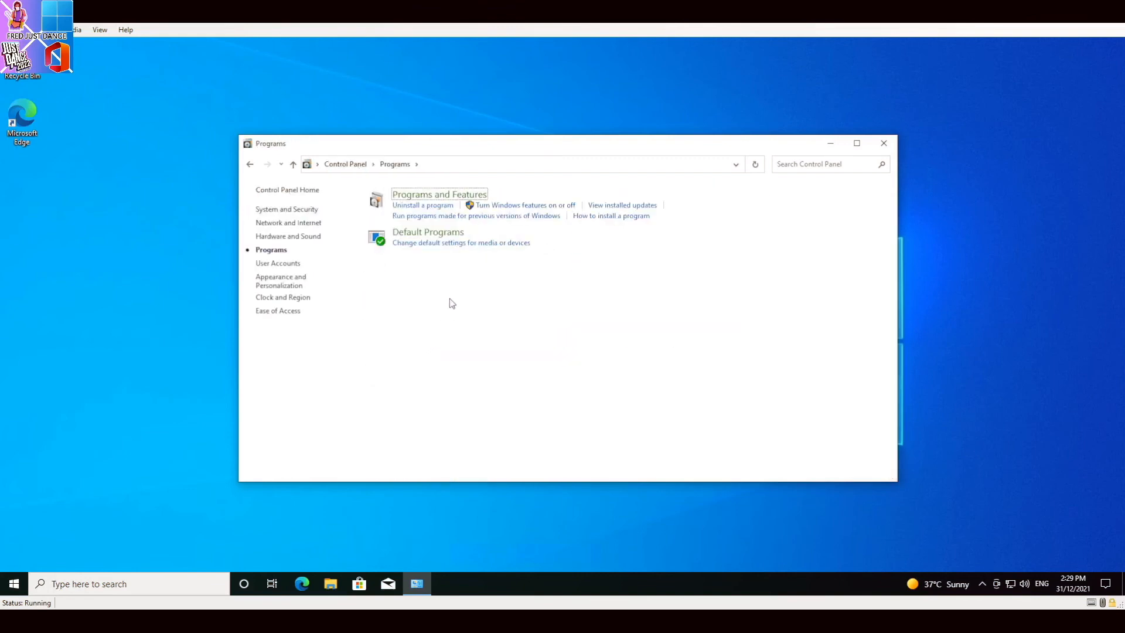
{"action": "left_click", "coordinate": [346, 165]}
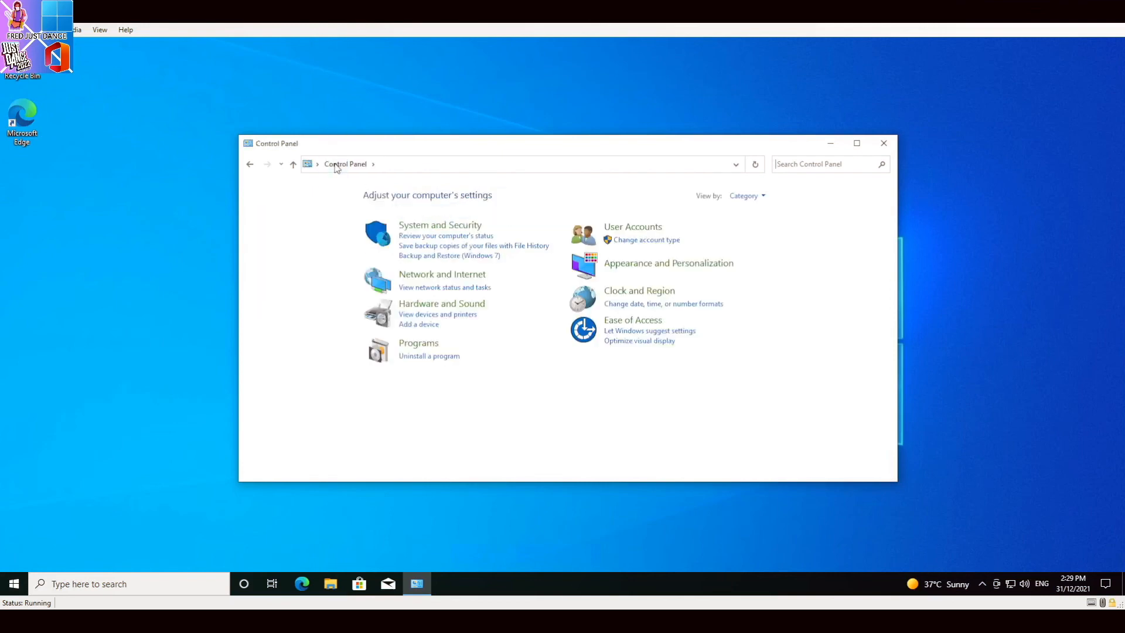
{"action": "left_click", "coordinate": [413, 226]}
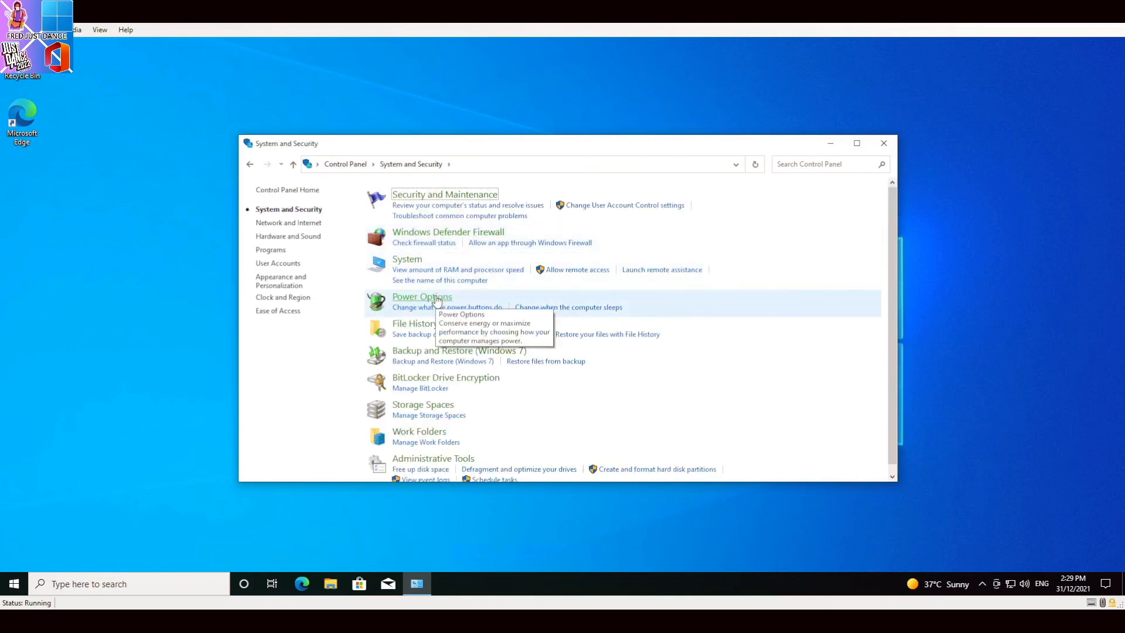
{"action": "scroll", "coordinate": [480, 409], "scroll_direction": "down", "scroll_amount": 1}
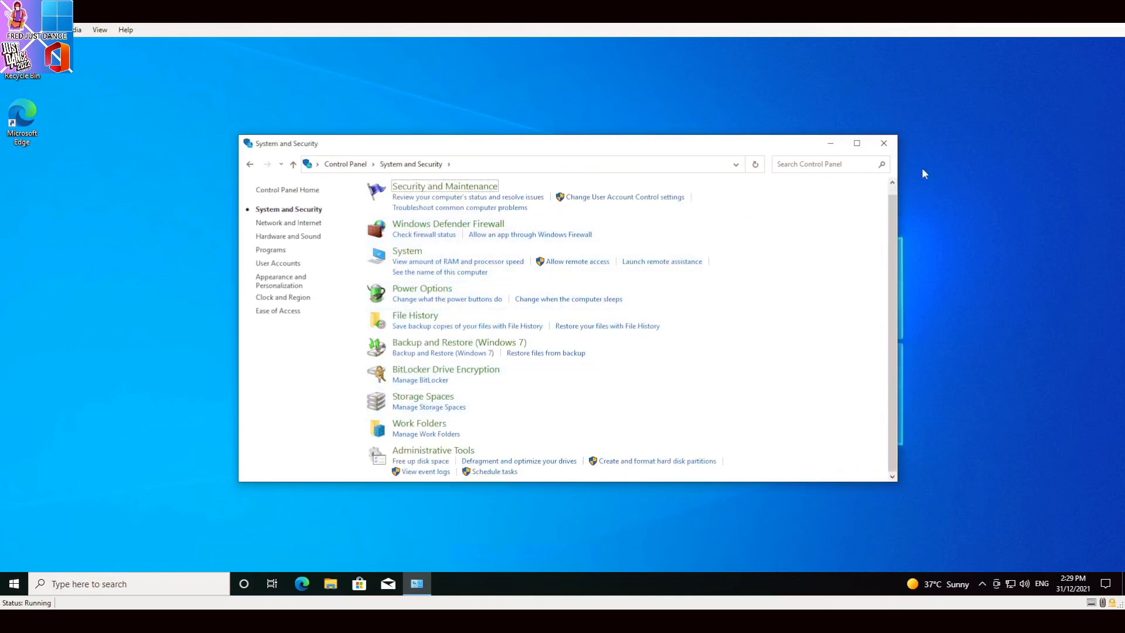
{"action": "scroll", "coordinate": [843, 247], "scroll_direction": "up", "scroll_amount": 1}
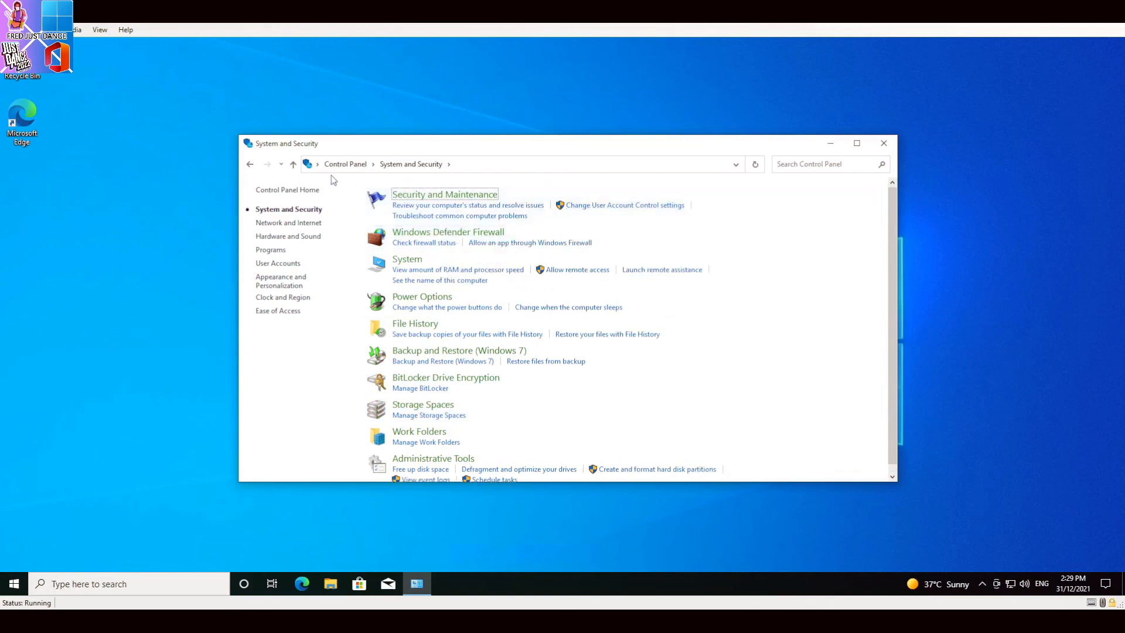
{"action": "left_click", "coordinate": [883, 144]}
Search for "syst", open System Information for a brief look and close it
{"action": "left_click", "coordinate": [174, 594]}
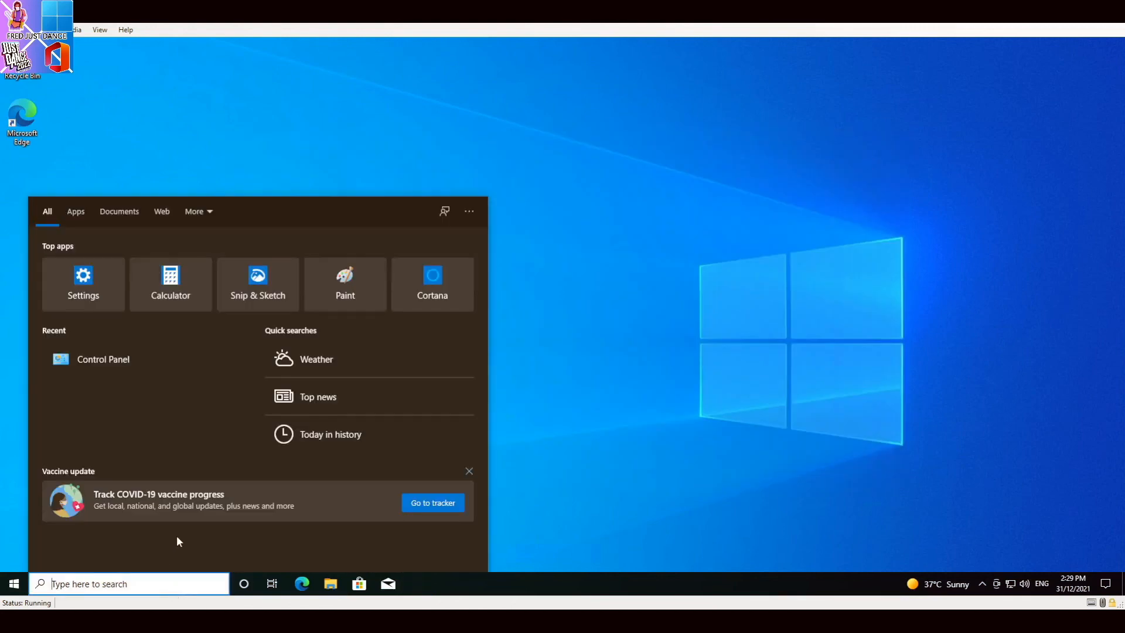
{"action": "type", "text": "syst"}
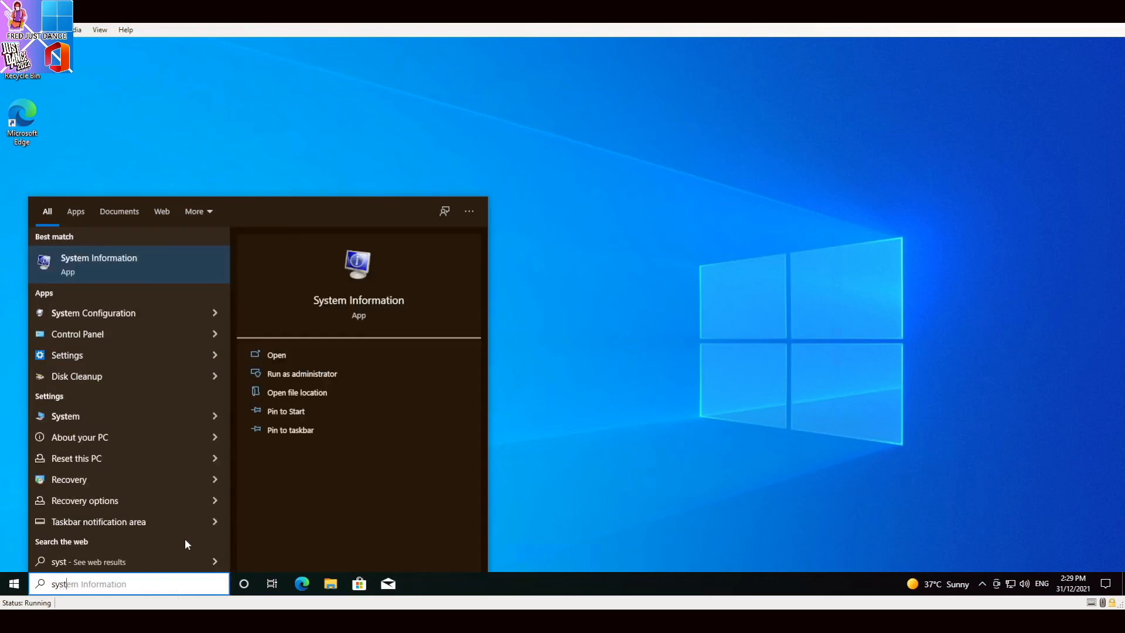
{"action": "key", "text": "Return"}
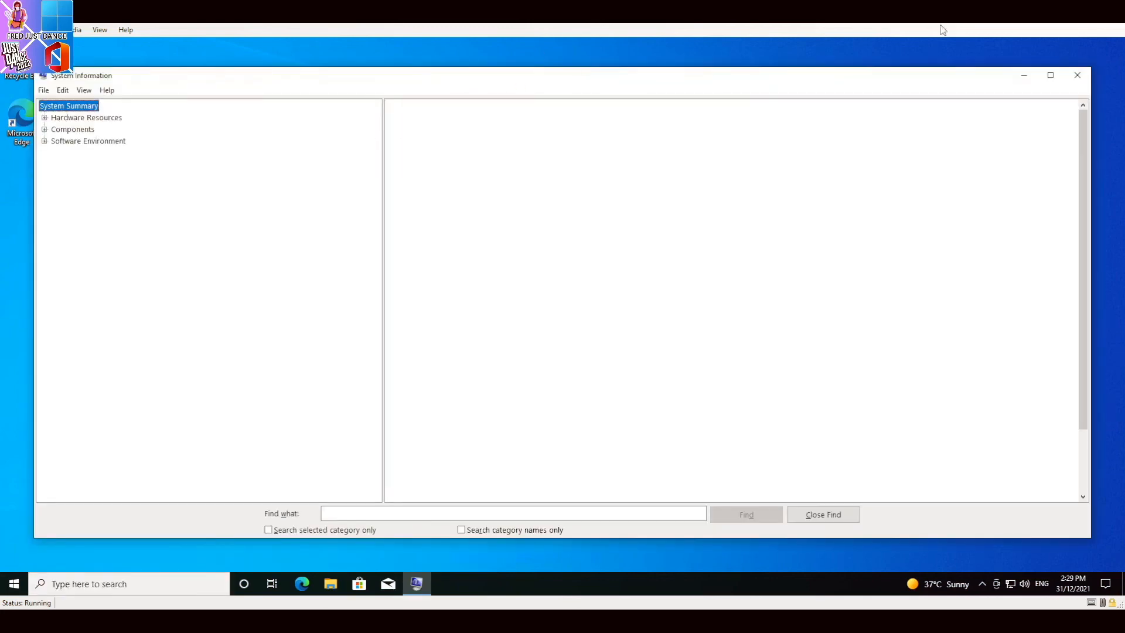
{"action": "left_click", "coordinate": [1077, 75]}
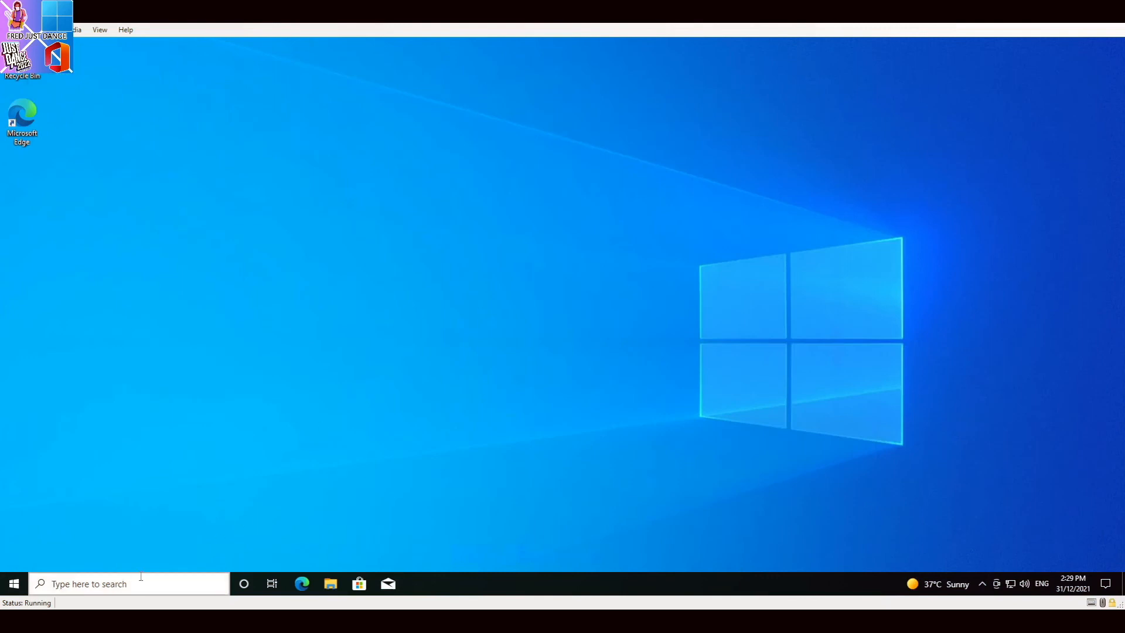
In the advanced system settings, adjust visual effects for best performance but keep smooth edges of screen fonts, apply the change and close Settings
{"action": "left_click", "coordinate": [14, 584]}
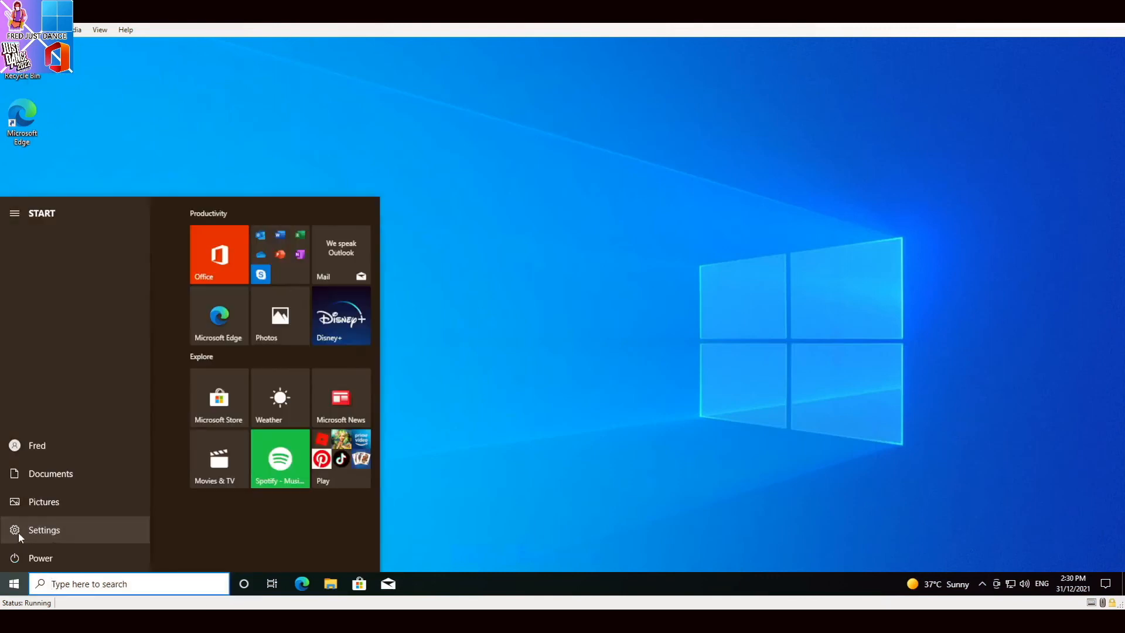
{"action": "left_click", "coordinate": [18, 531]}
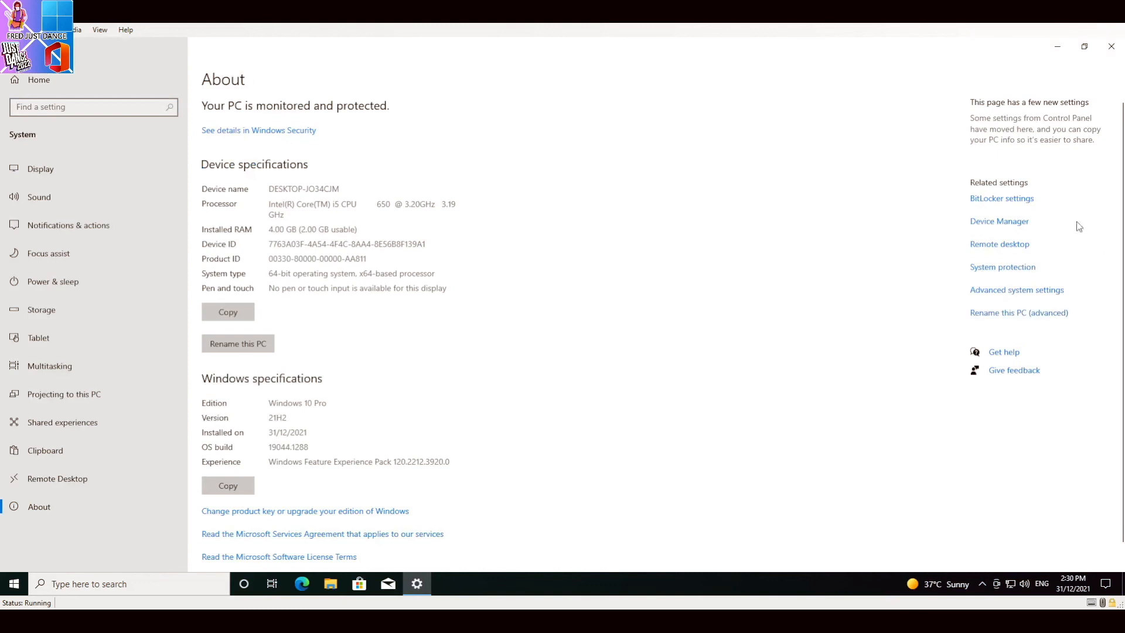
{"action": "left_click", "coordinate": [1031, 290]}
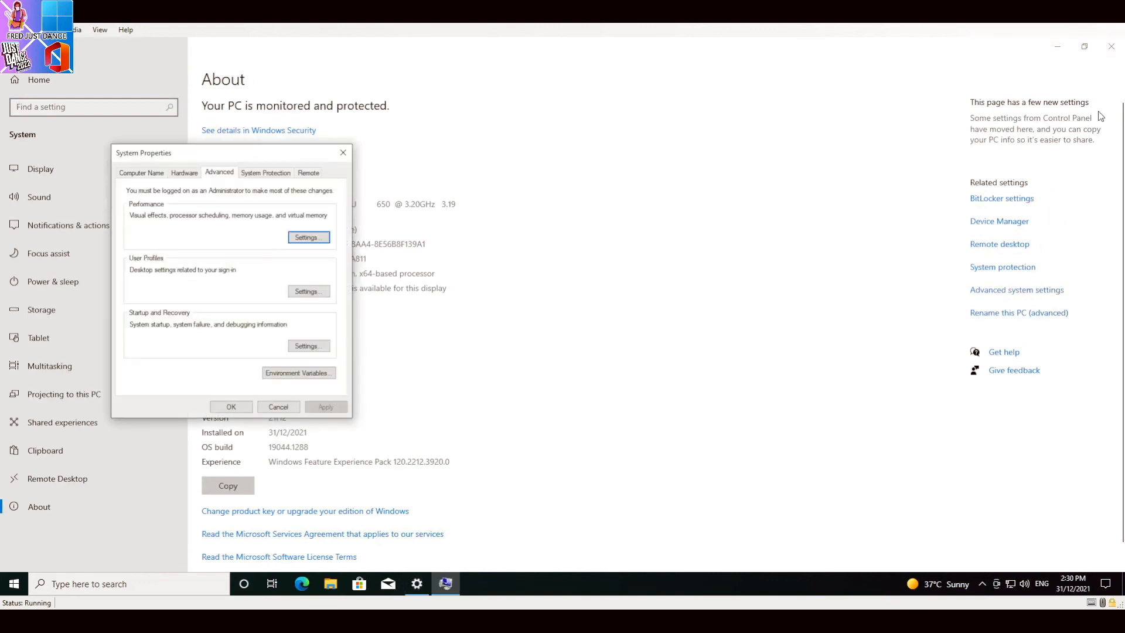
{"action": "left_click", "coordinate": [317, 237]}
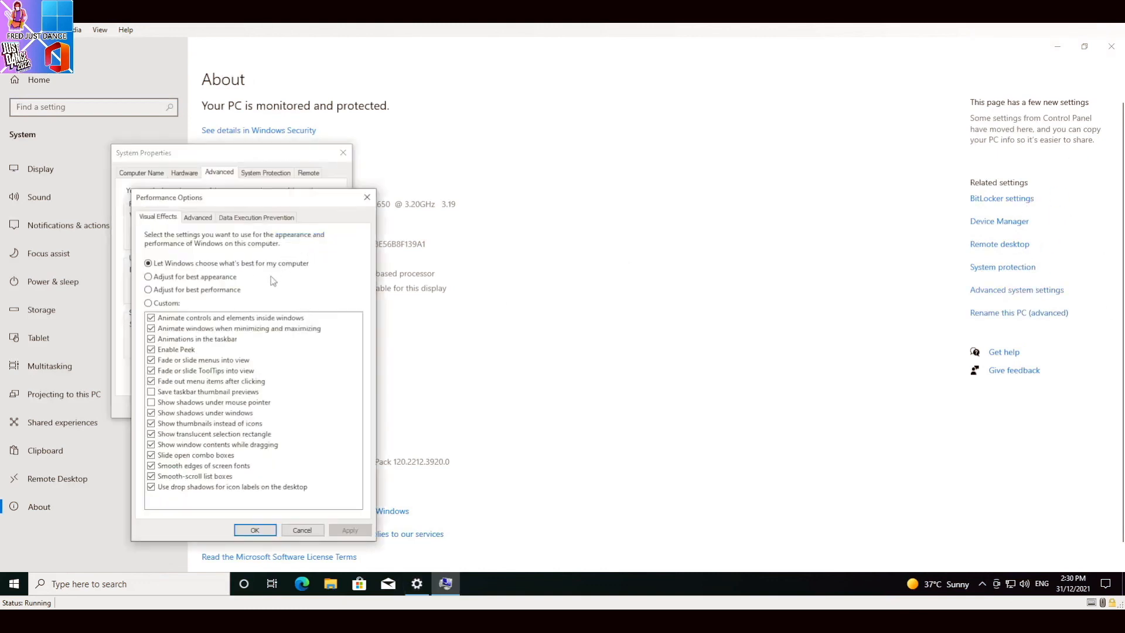
{"action": "left_click", "coordinate": [220, 291]}
{"action": "left_click", "coordinate": [183, 466]}
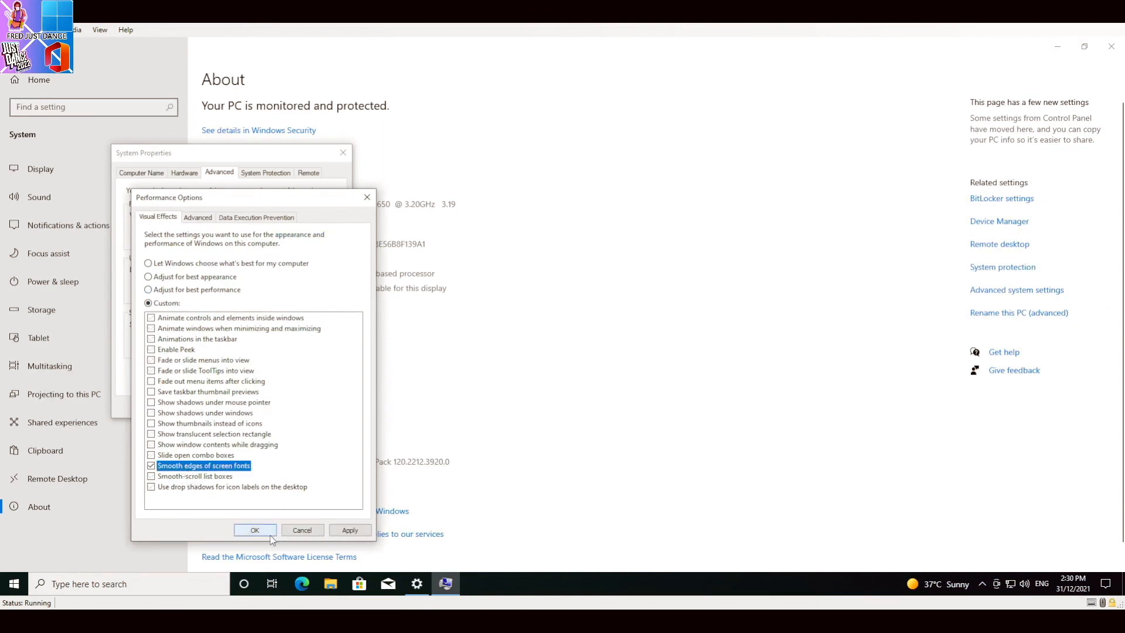
{"action": "left_click", "coordinate": [267, 531]}
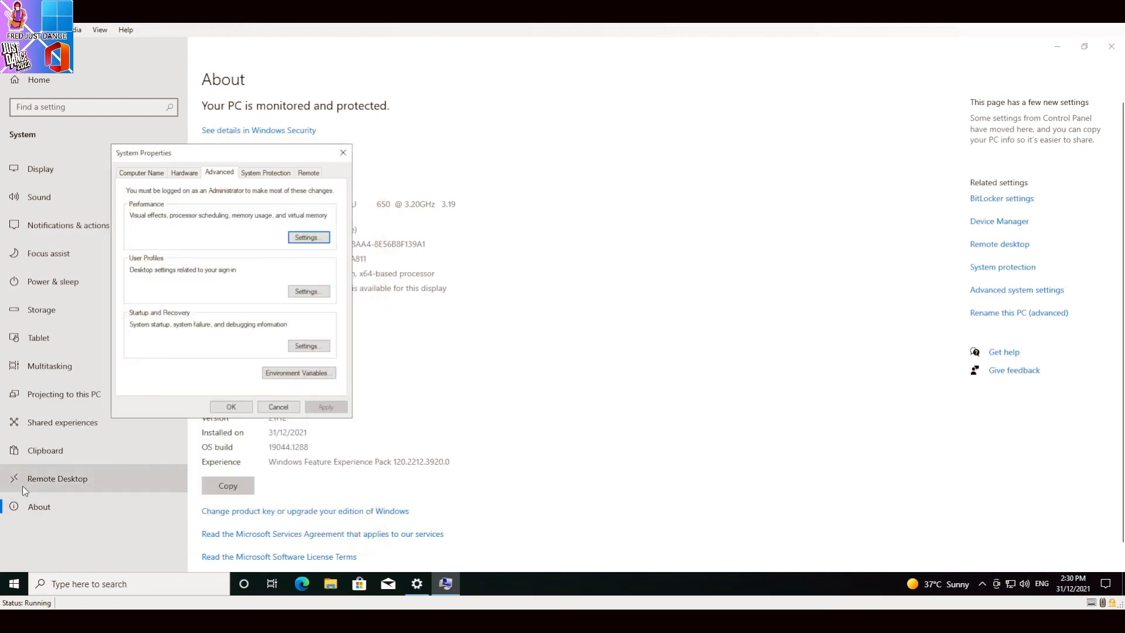
{"action": "left_click", "coordinate": [231, 407]}
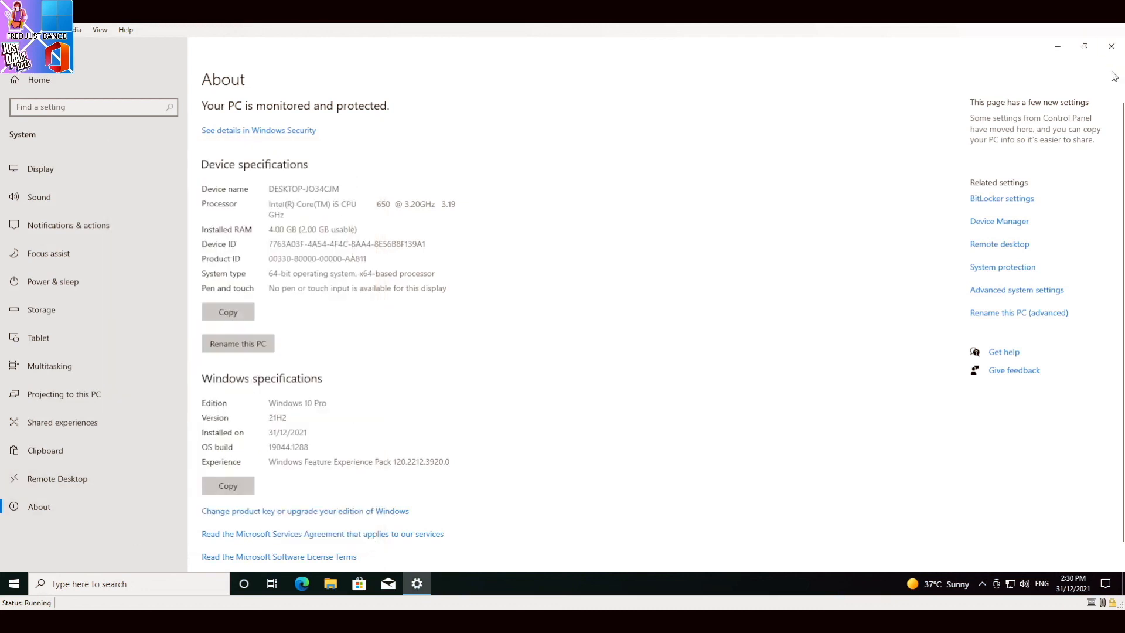
{"action": "left_click", "coordinate": [1113, 52]}
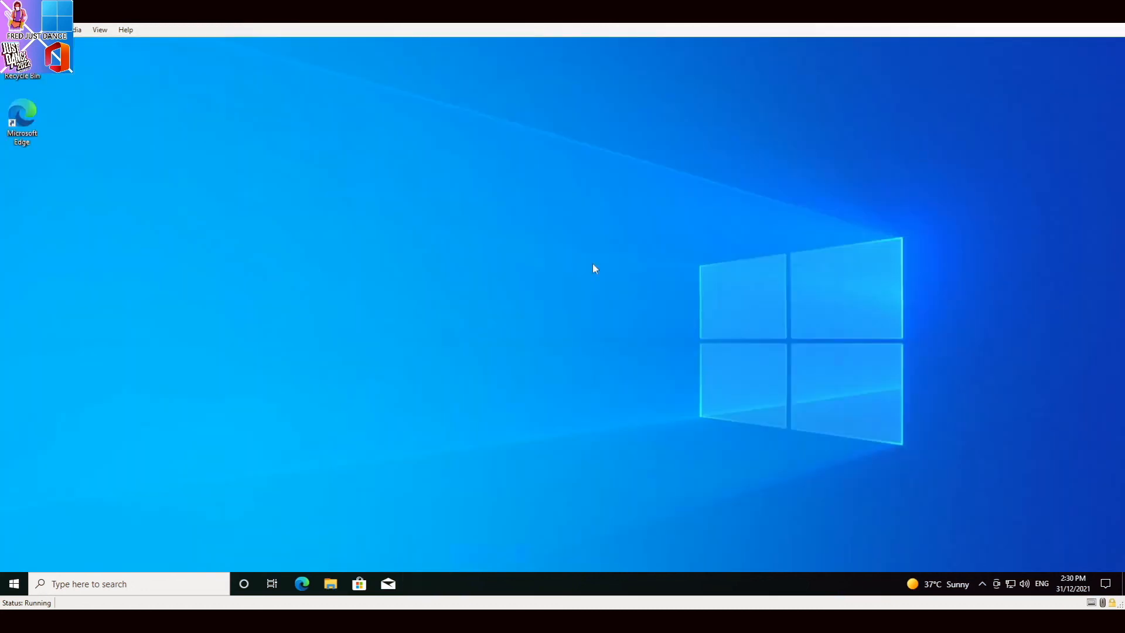
Glance at the Start menu, view the drives under This PC in File Explorer and close the window
{"action": "left_click", "coordinate": [14, 584]}
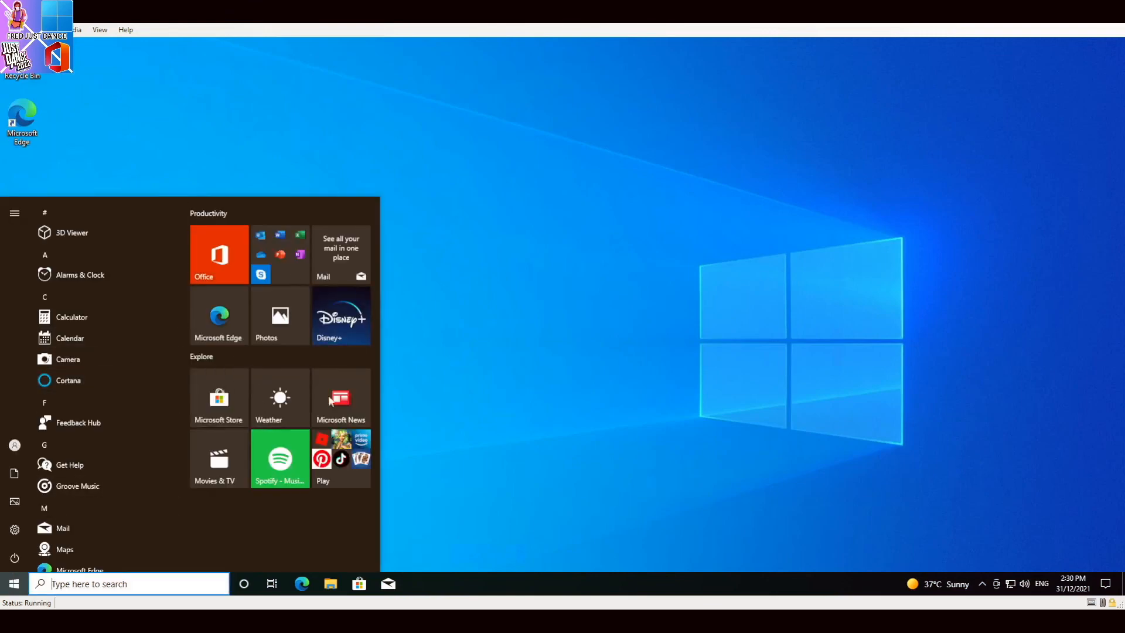
{"action": "left_click", "coordinate": [438, 358]}
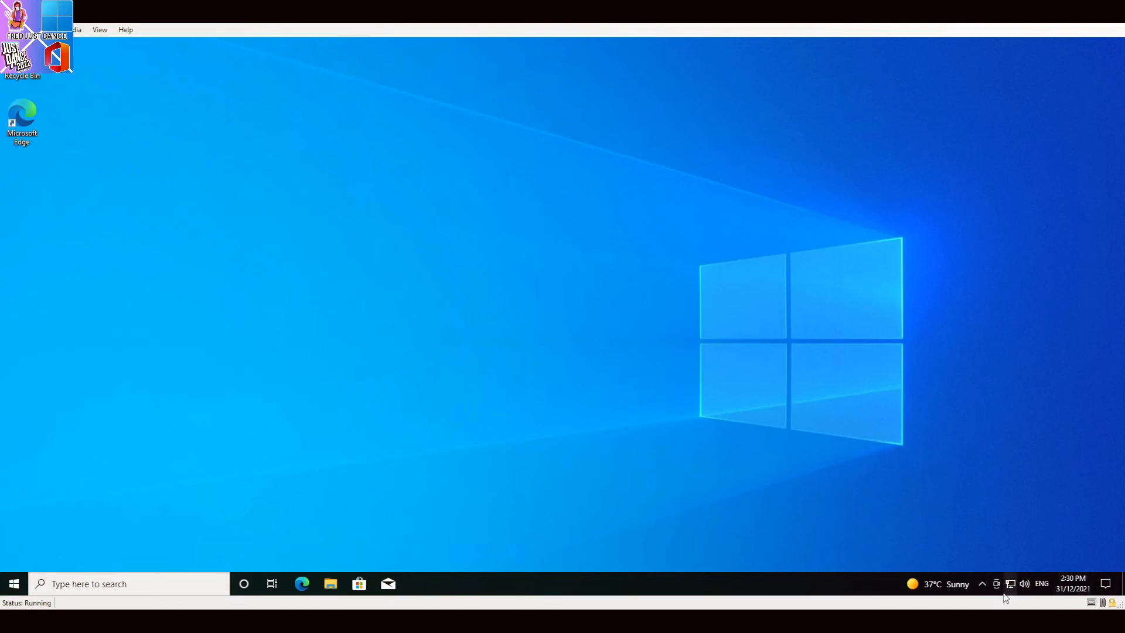
{"action": "mouse_move", "coordinate": [976, 593]}
{"action": "left_click", "coordinate": [331, 588]}
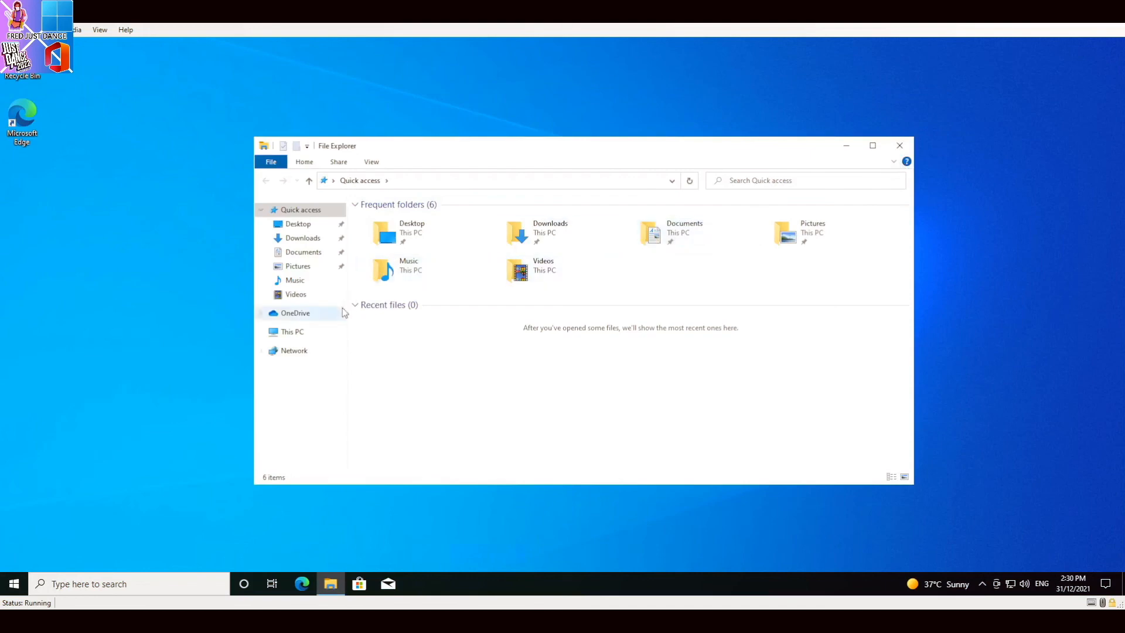
{"action": "left_click", "coordinate": [328, 331]}
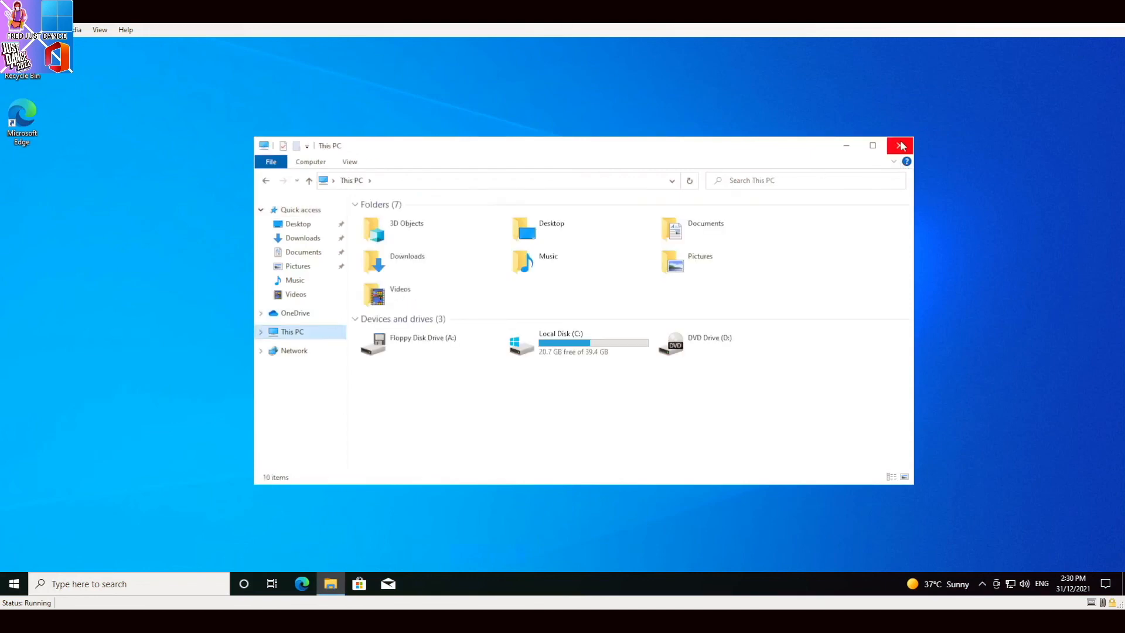
{"action": "left_click", "coordinate": [900, 145]}
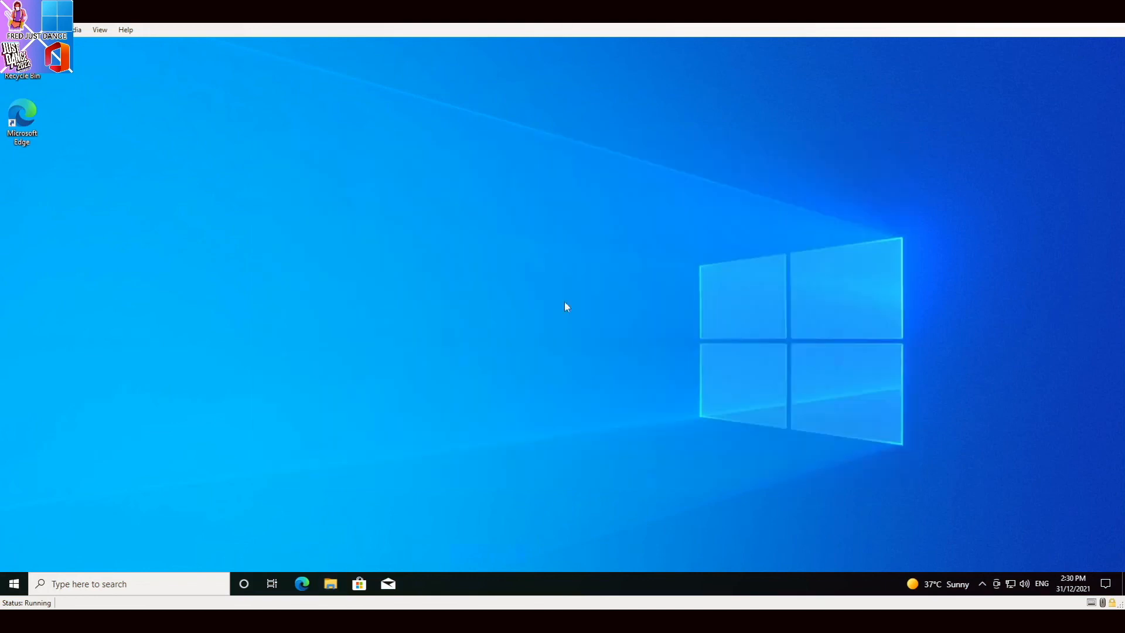
Browse the Start menu's app list down to the end and shut down the Windows 10 virtual machine
{"action": "left_click", "coordinate": [14, 583]}
{"action": "scroll", "coordinate": [141, 387], "scroll_direction": "down", "scroll_amount": 10}
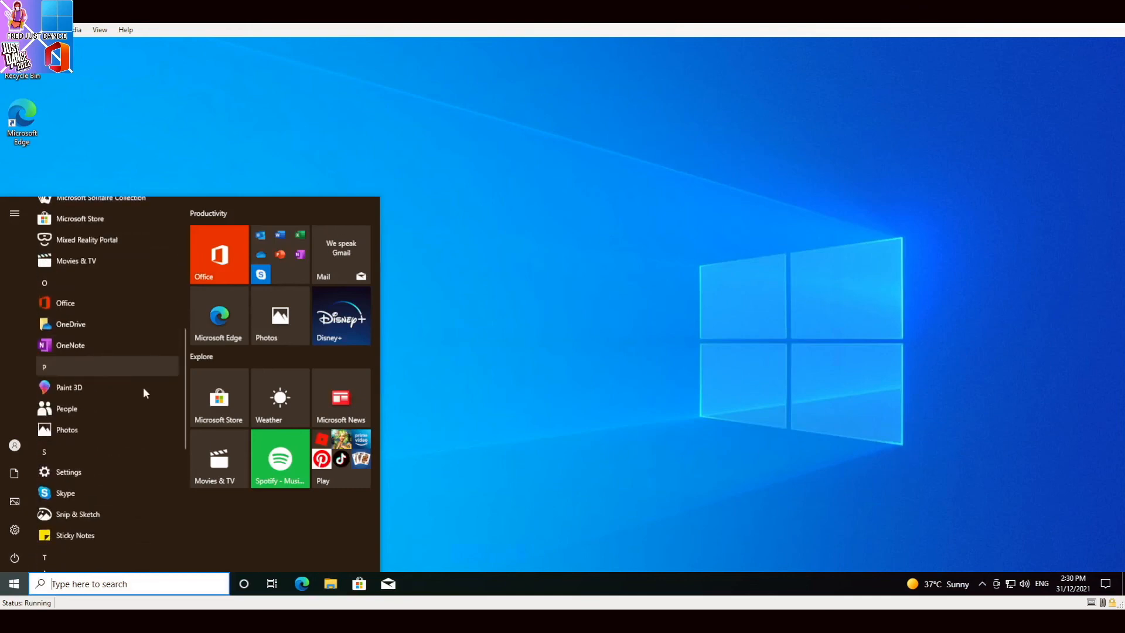
{"action": "scroll", "coordinate": [149, 388], "scroll_direction": "down", "scroll_amount": 3}
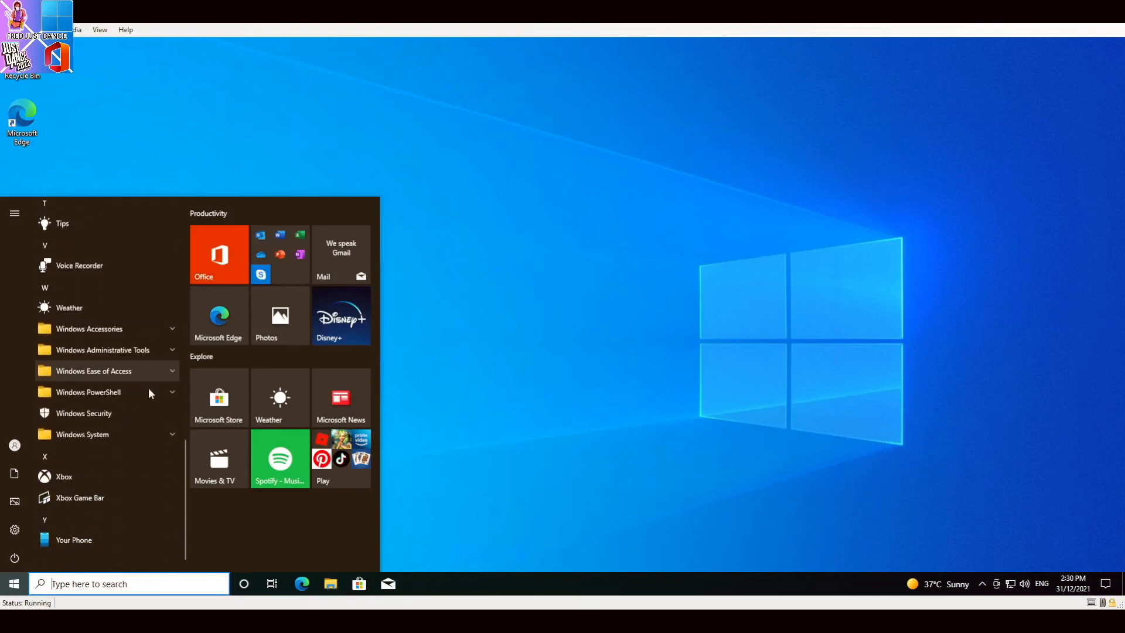
{"action": "left_click", "coordinate": [19, 555]}
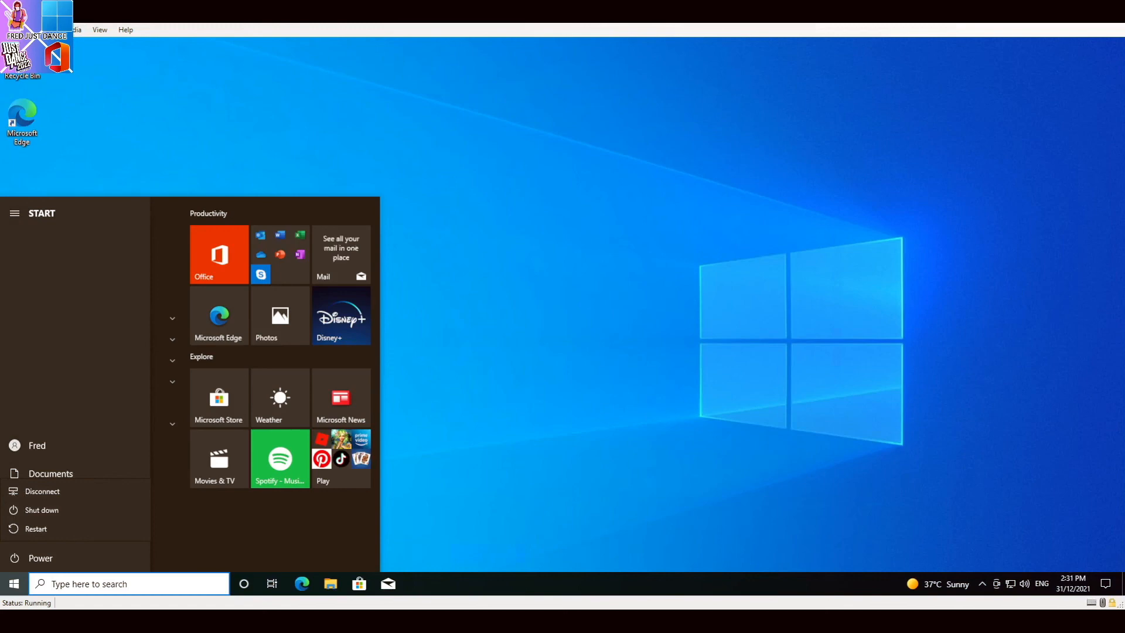
{"action": "left_click", "coordinate": [590, 334]}
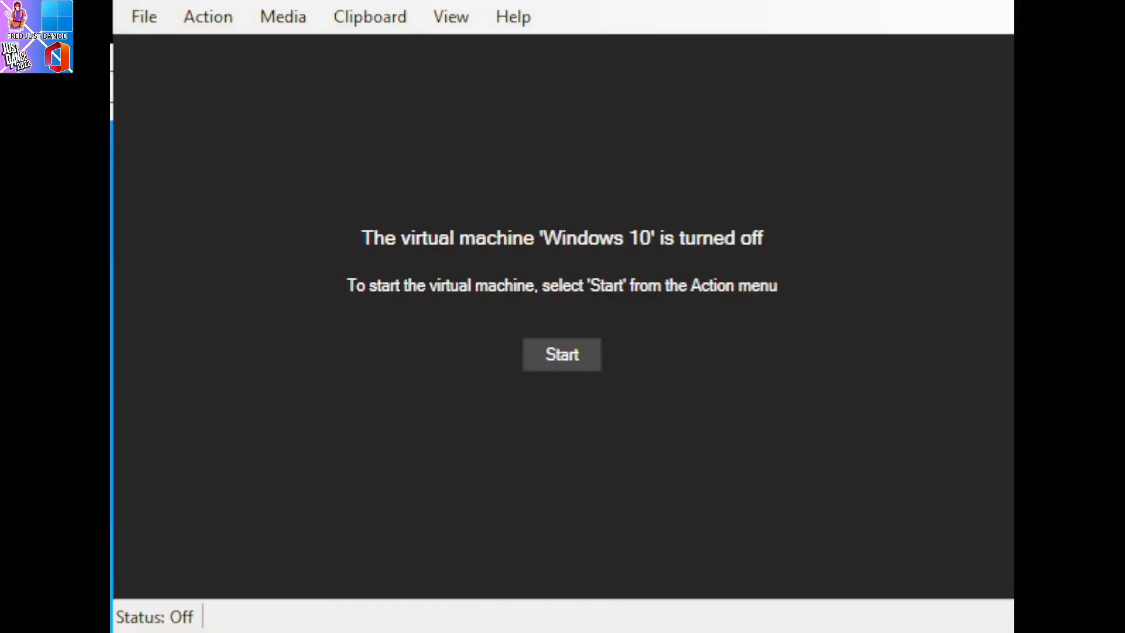